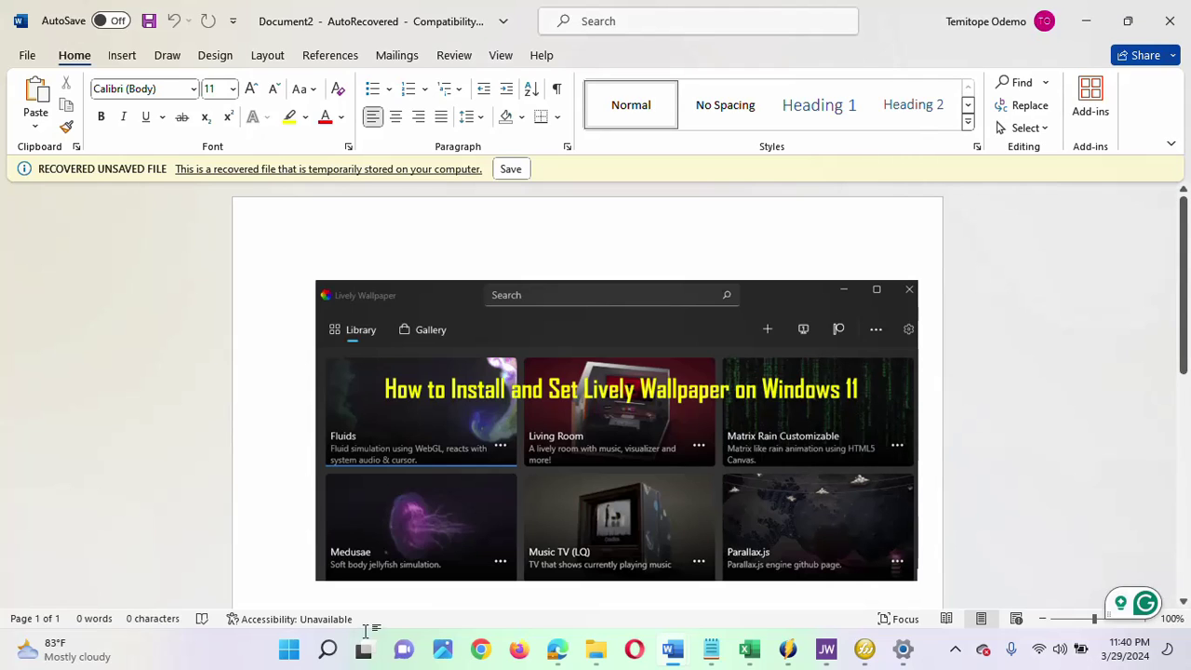
- Open the Microsoft Store, search for "lively" and install the Lively Wallpaper app
click(327, 652)
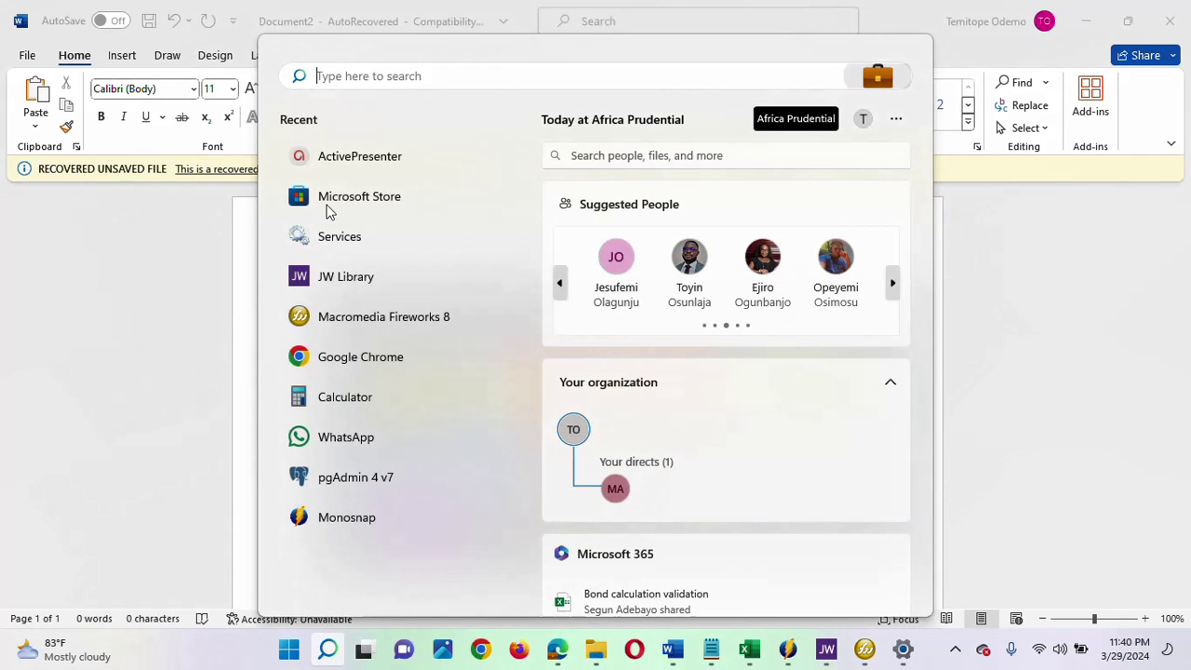
click(387, 200)
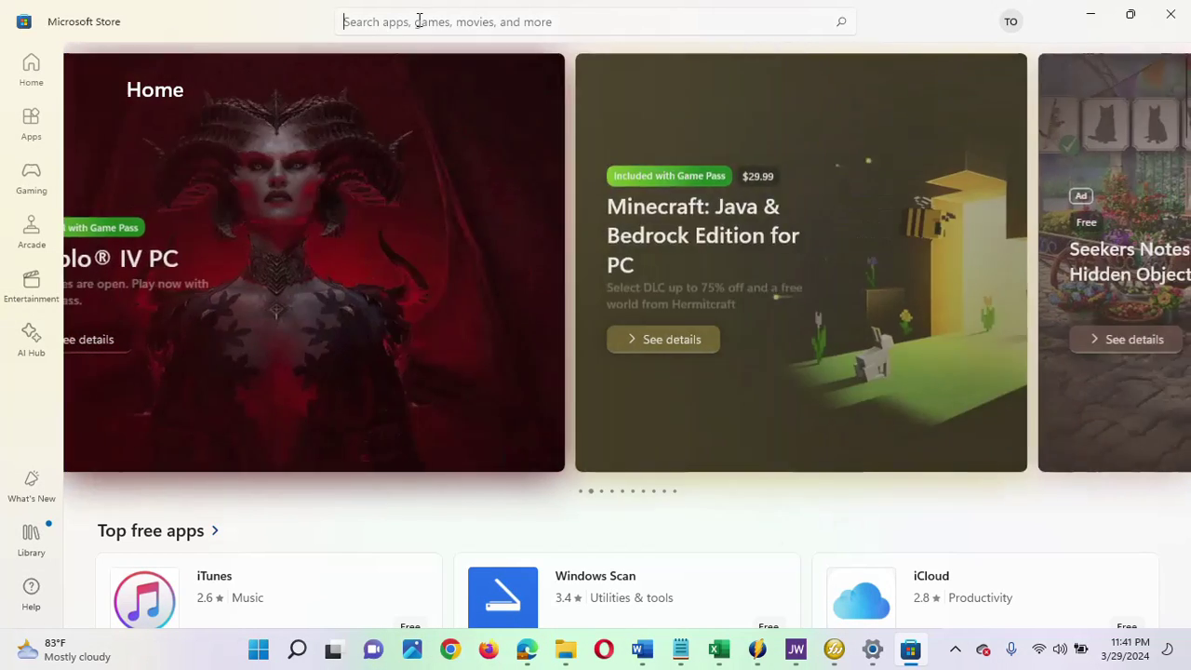
click(419, 20)
text(livel)
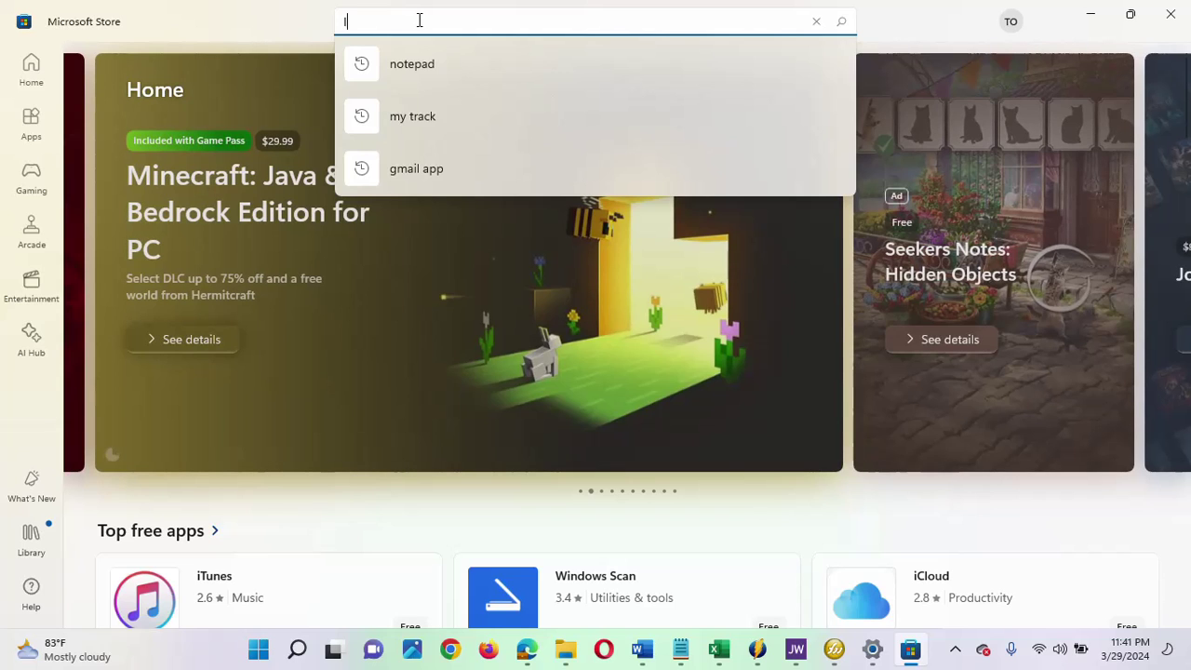
text(y)
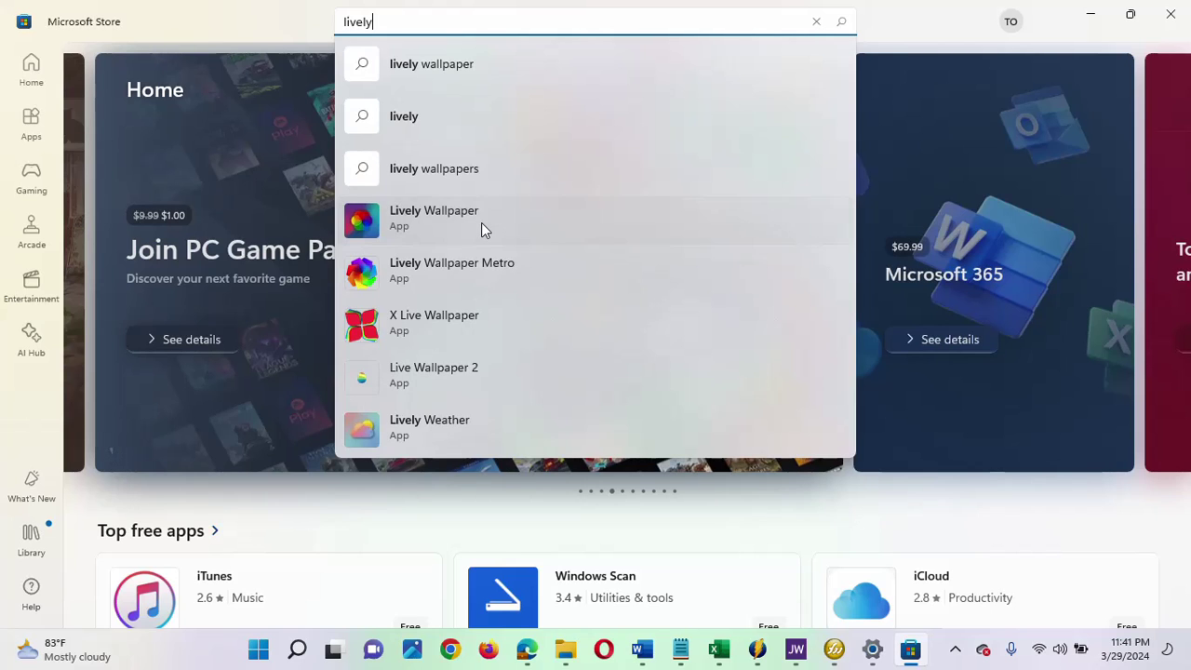
click(482, 225)
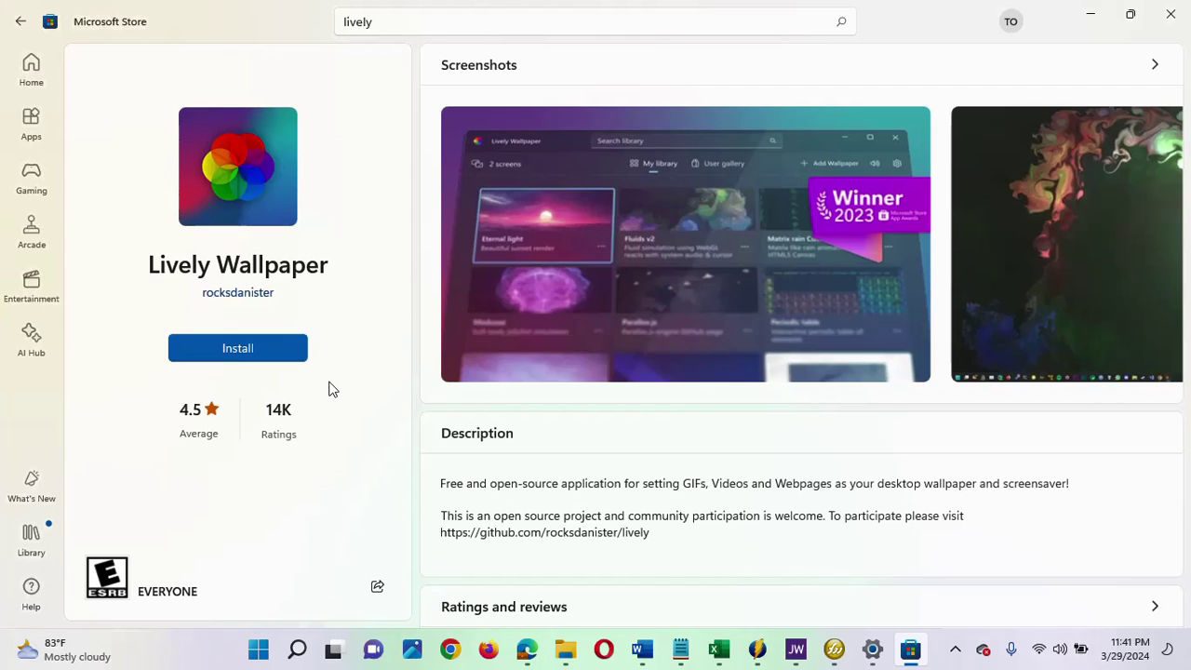
click(206, 356)
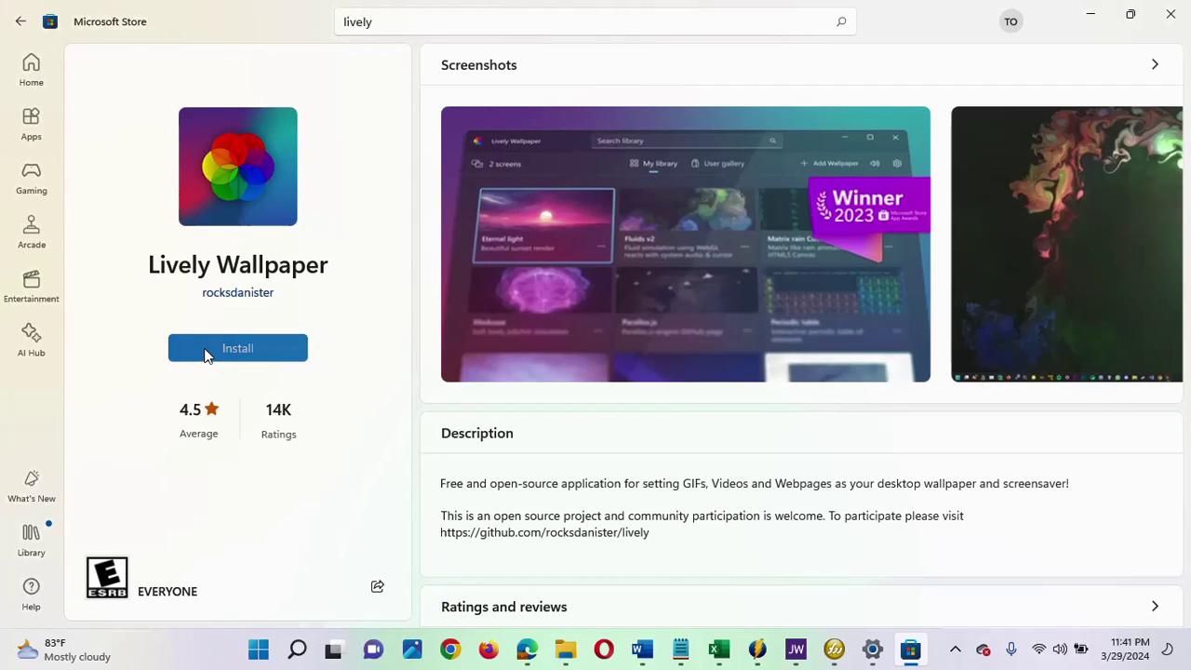
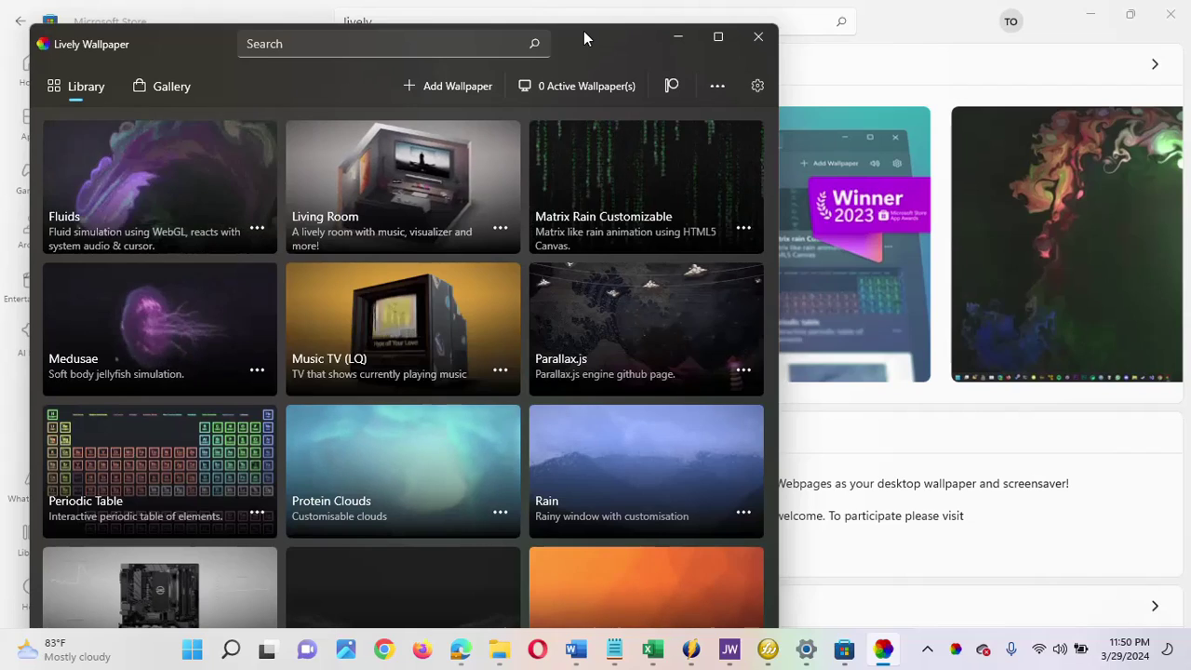
- Set Matrix Rain Customizable from the Lively Wallpaper library as the desktop wallpaper
drag(583, 30, 700, 22)
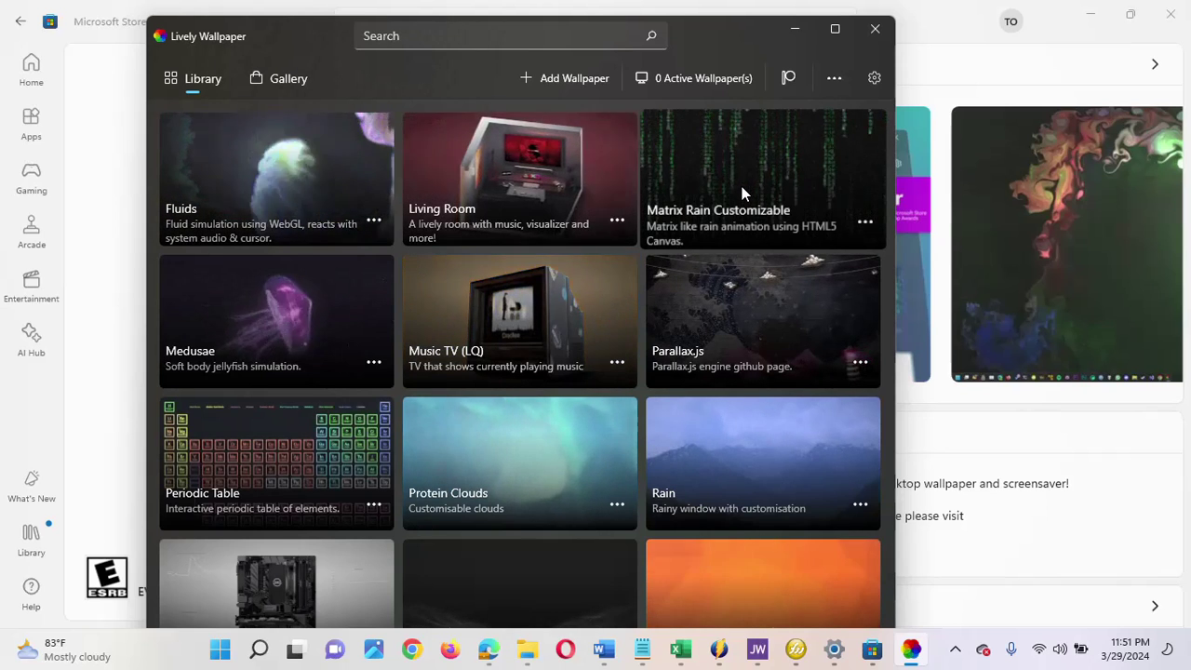
click(865, 224)
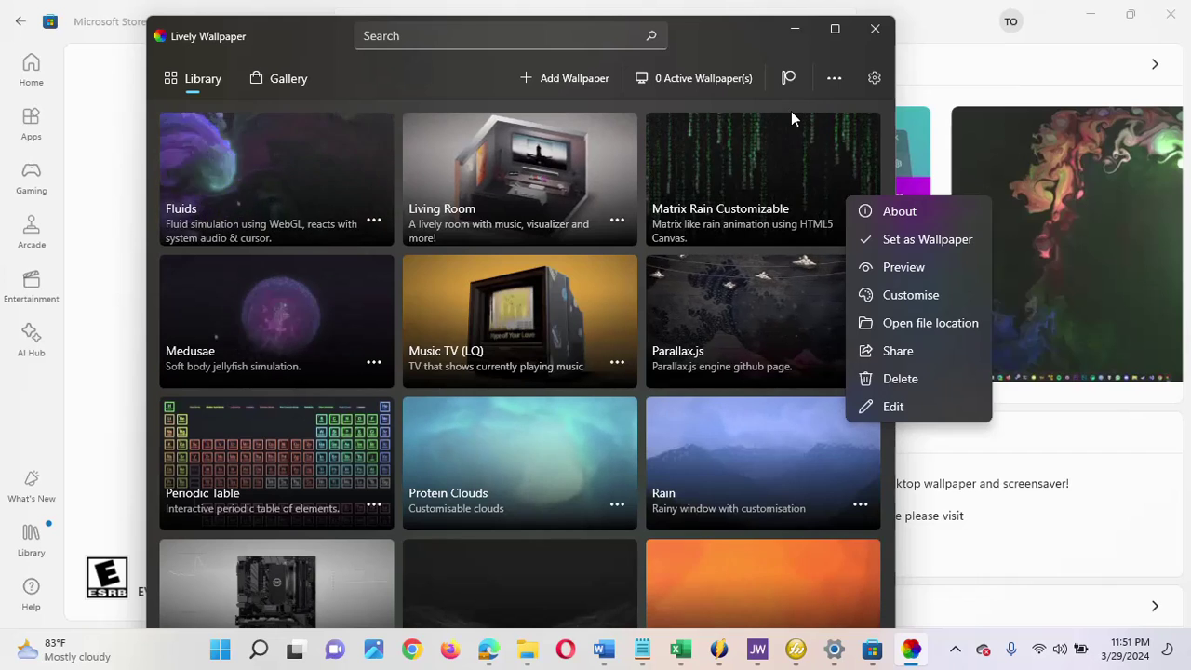
click(789, 110)
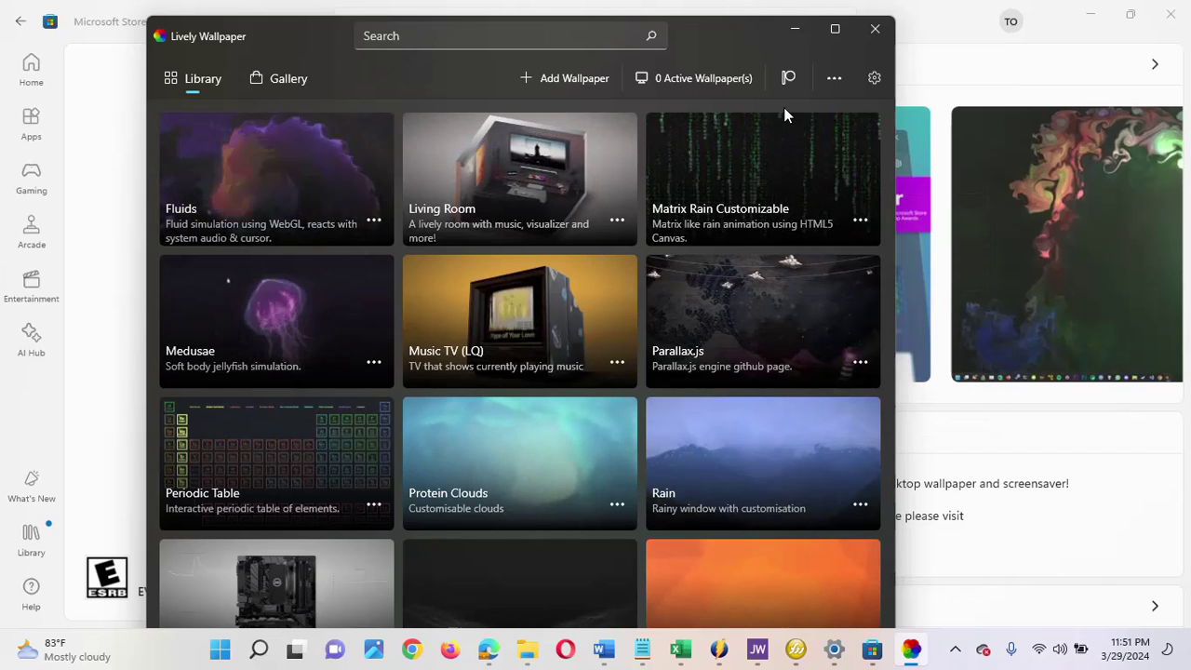
click(864, 223)
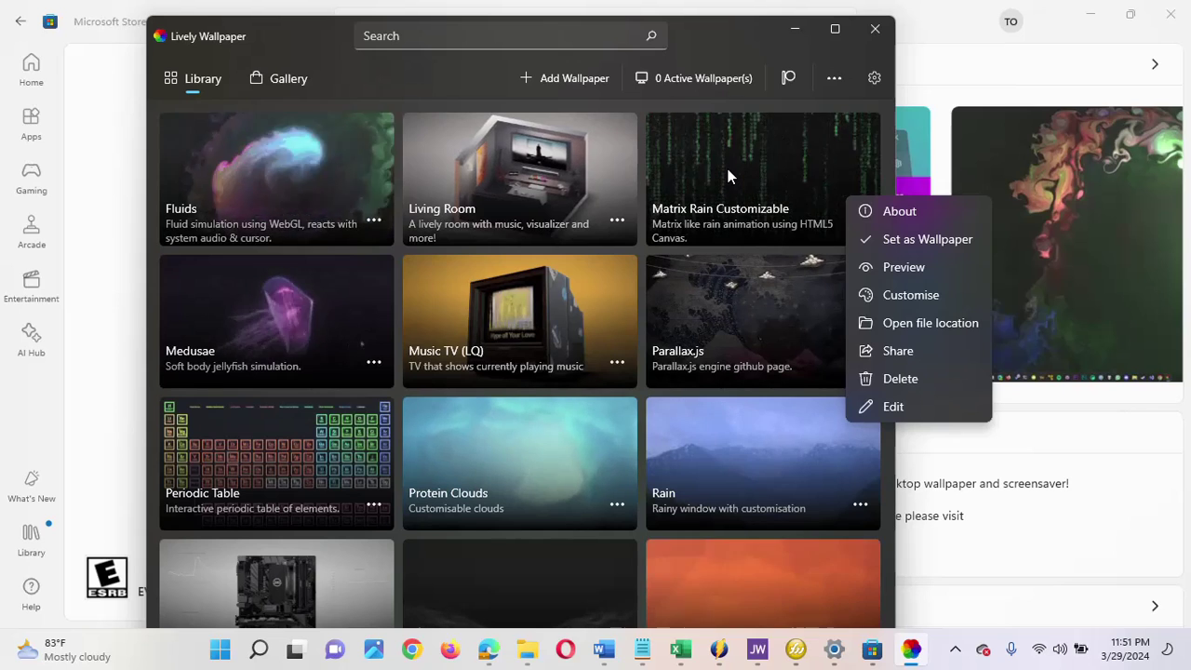
click(729, 171)
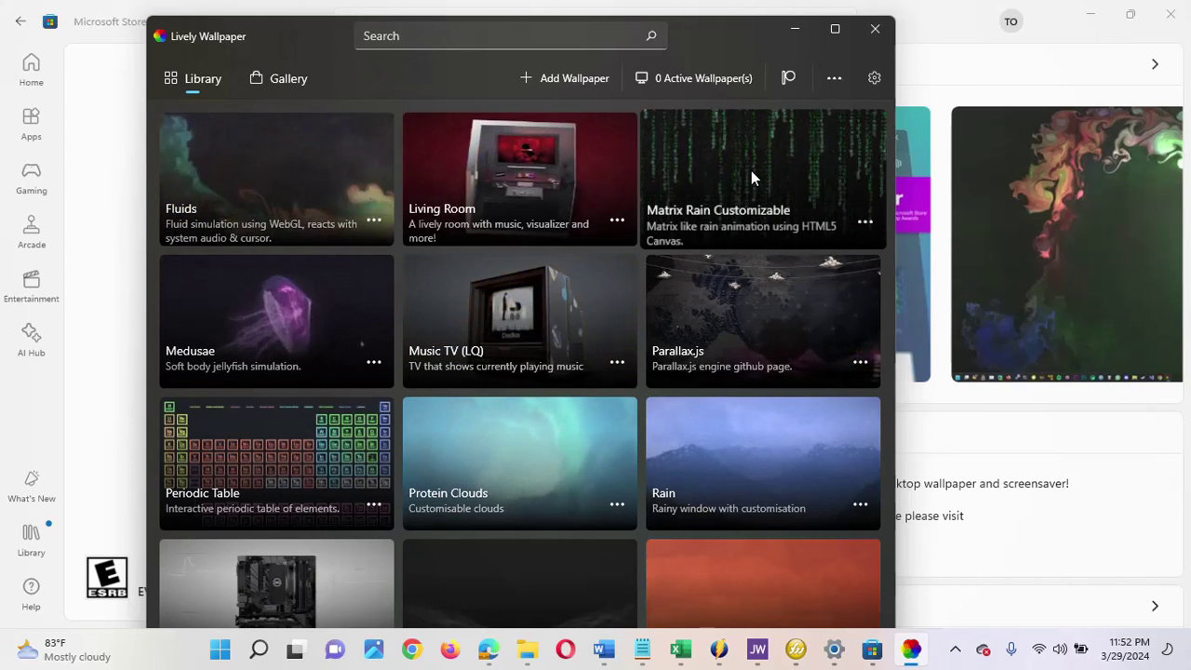
click(751, 170)
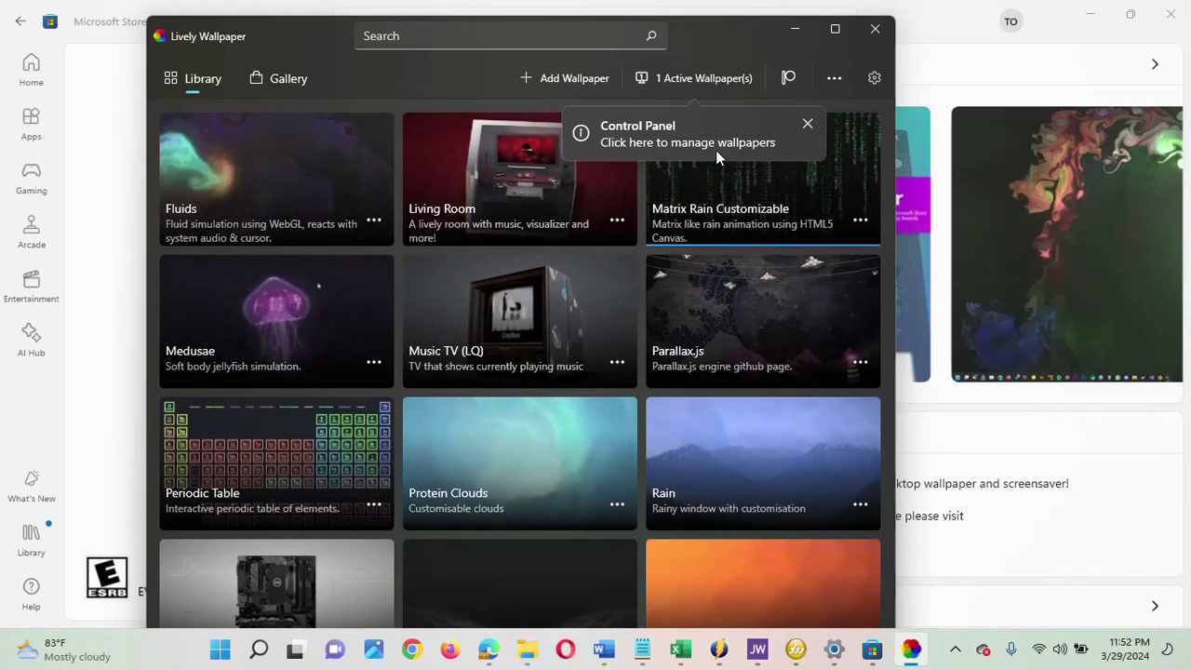
- Review the wallpaper placement and screensaver options for the active wallpaper, keep Selected screen only, and dismiss the Control Panel tip
click(664, 83)
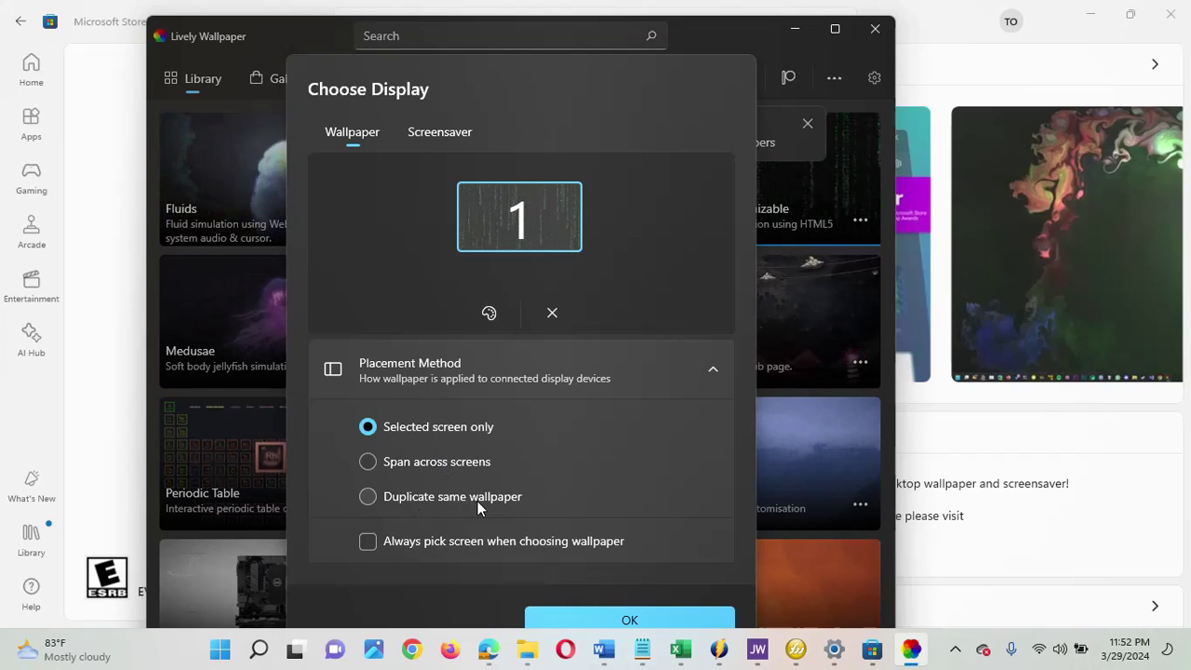
click(430, 131)
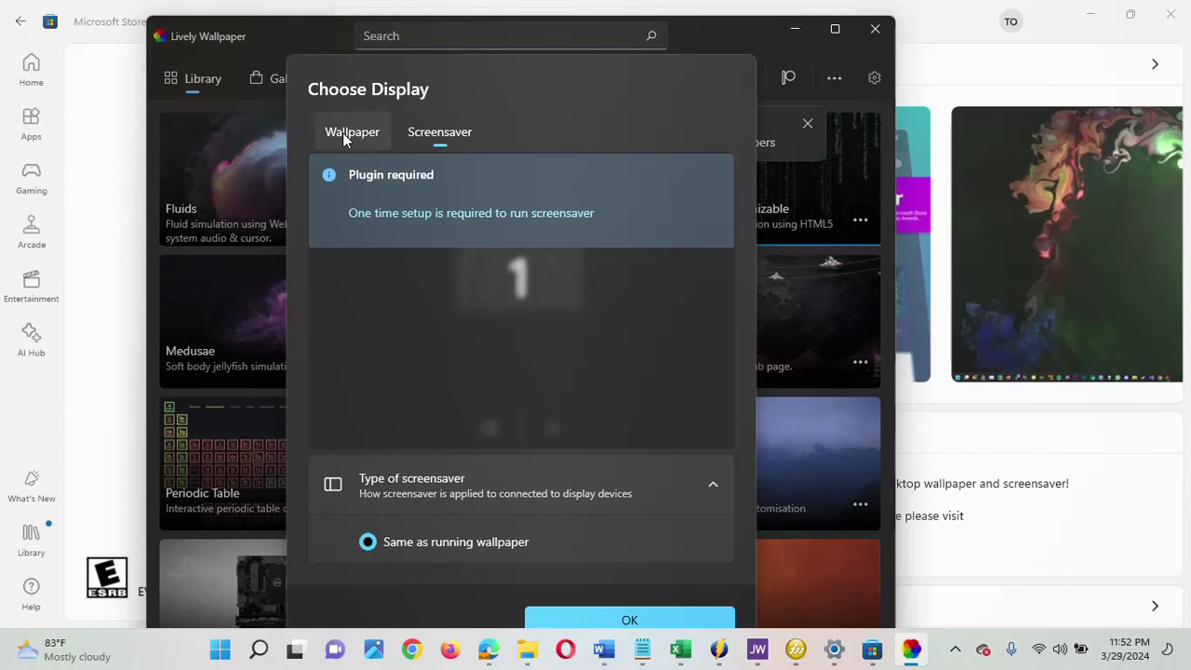
click(342, 132)
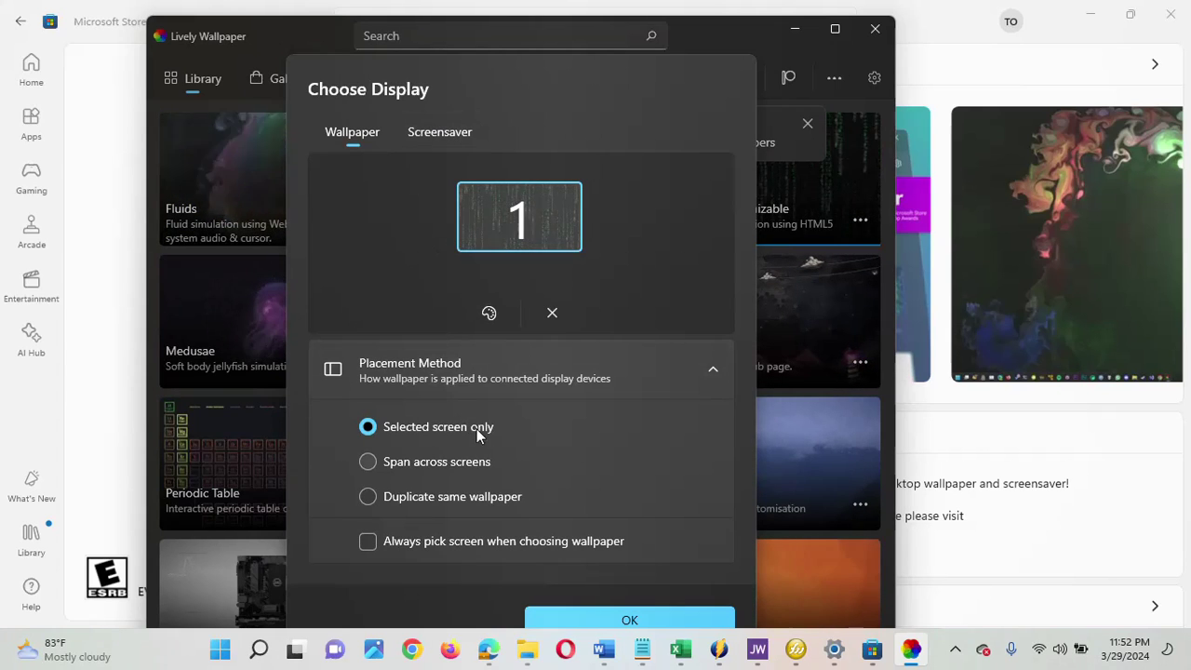
click(613, 616)
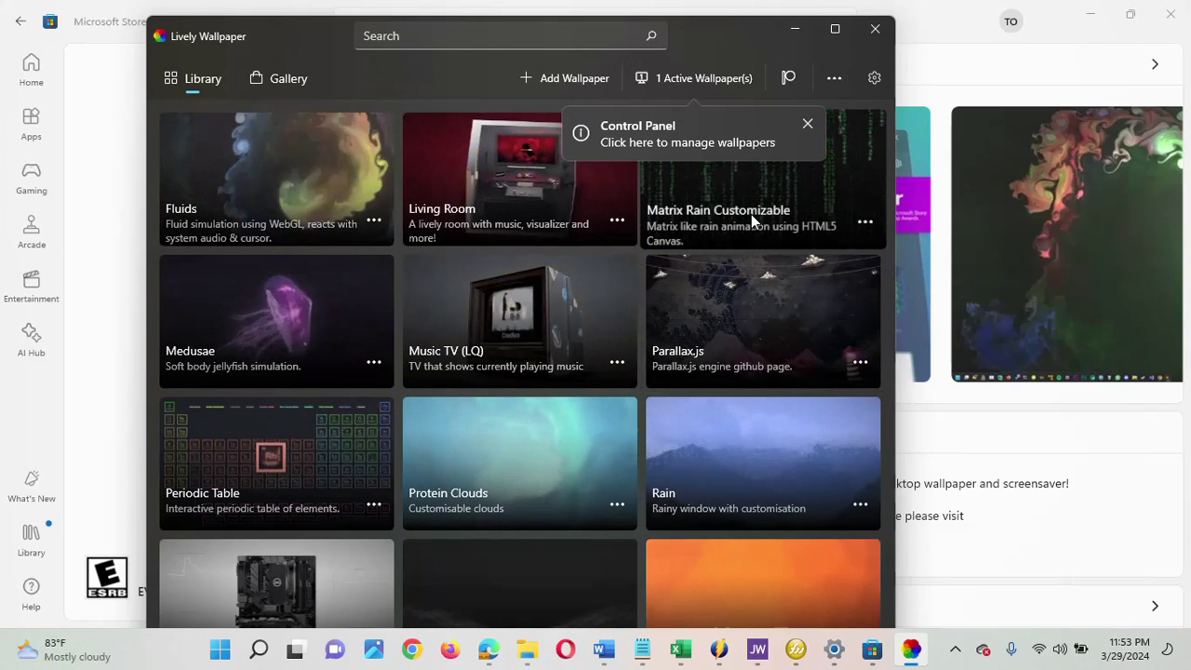
click(806, 126)
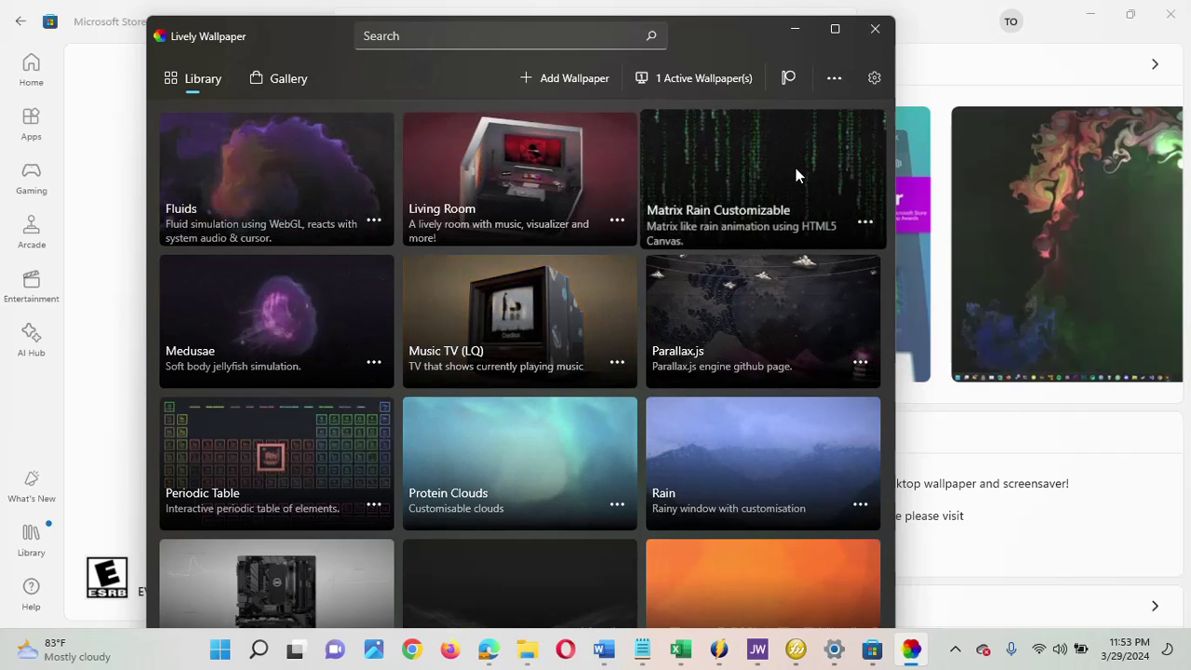
- Minimize Lively Wallpaper, the Microsoft Store, Word and Edge to view the Matrix Rain wallpaper on the desktop
click(746, 163)
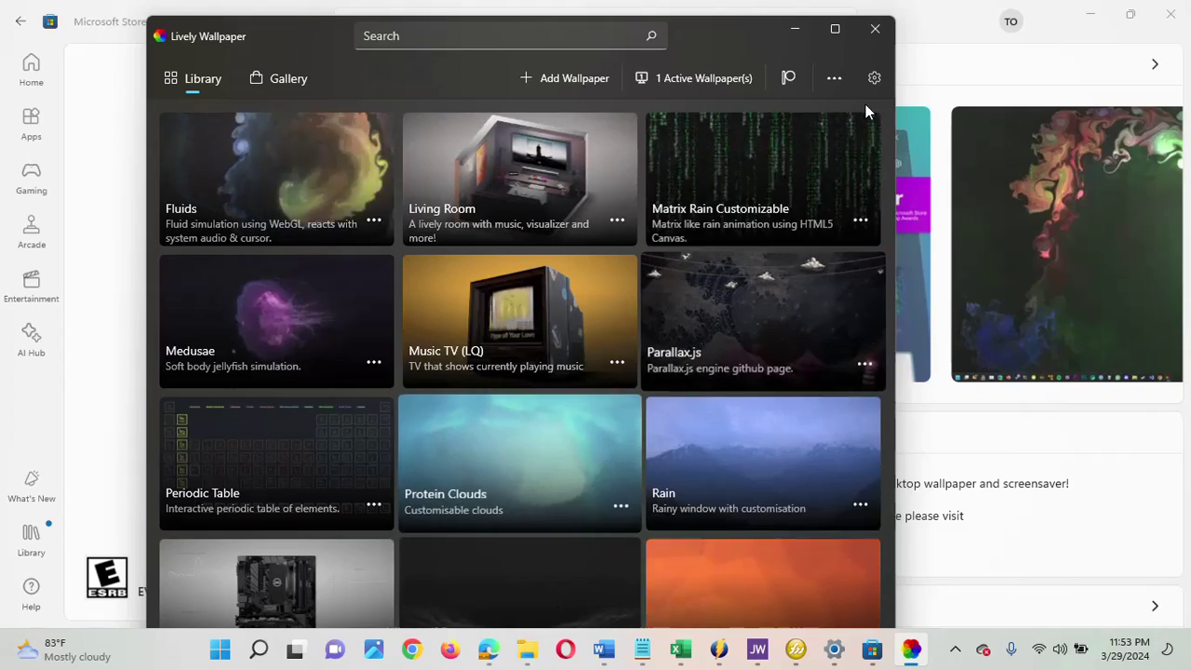
click(797, 29)
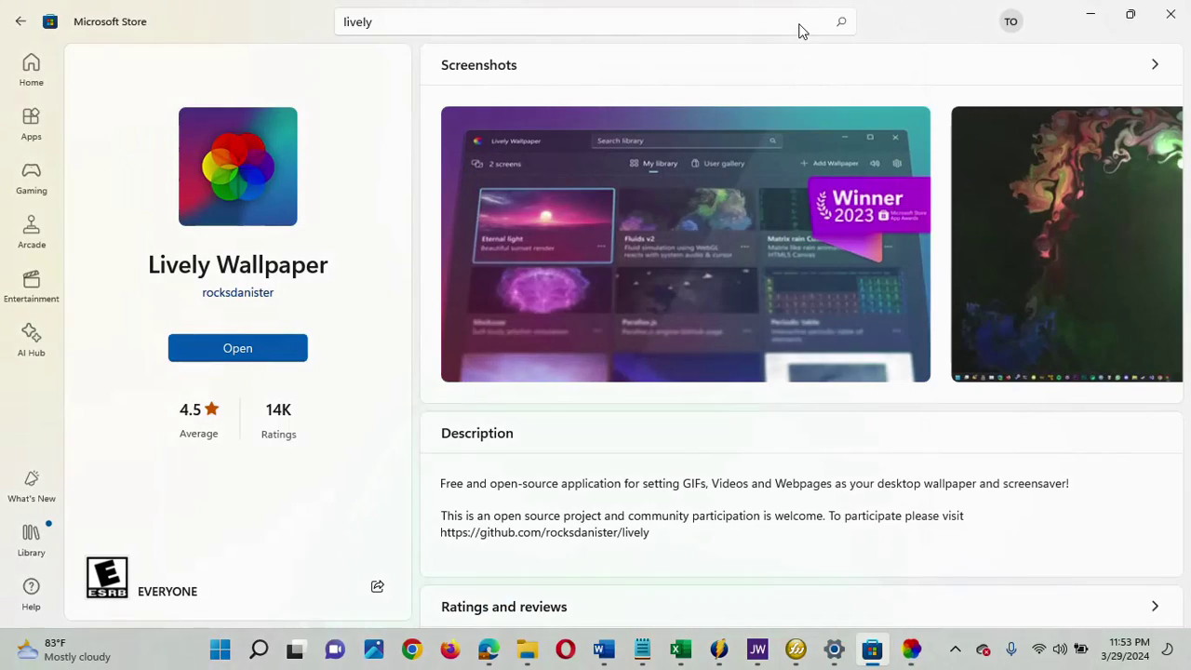
click(1094, 16)
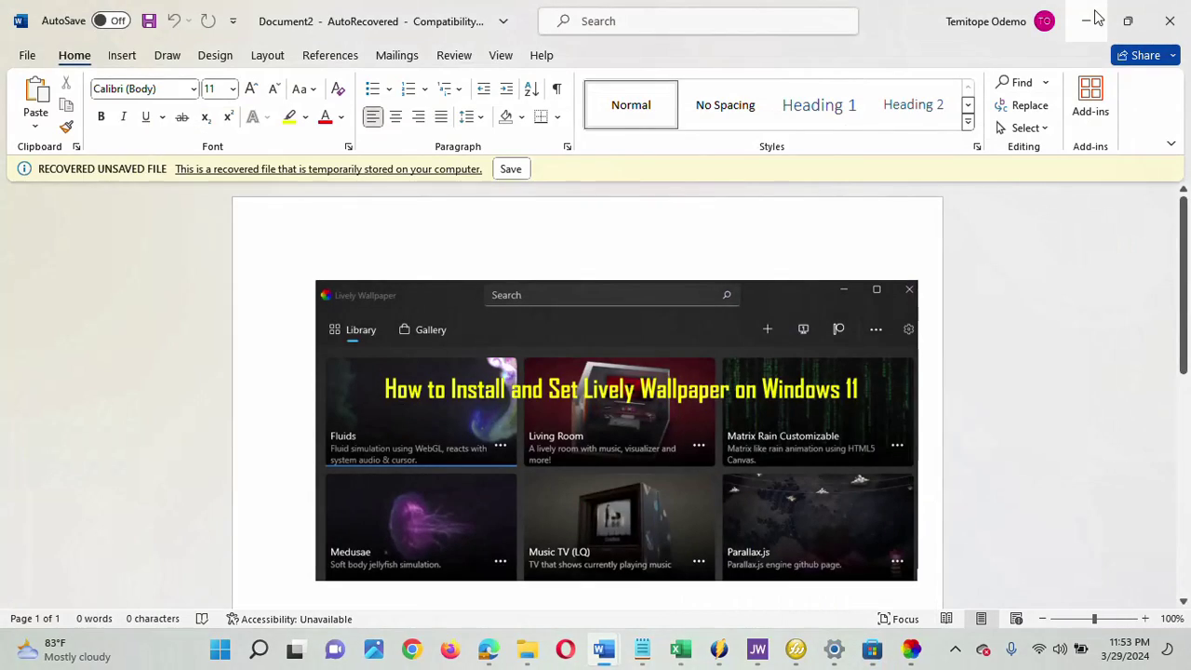
click(1094, 15)
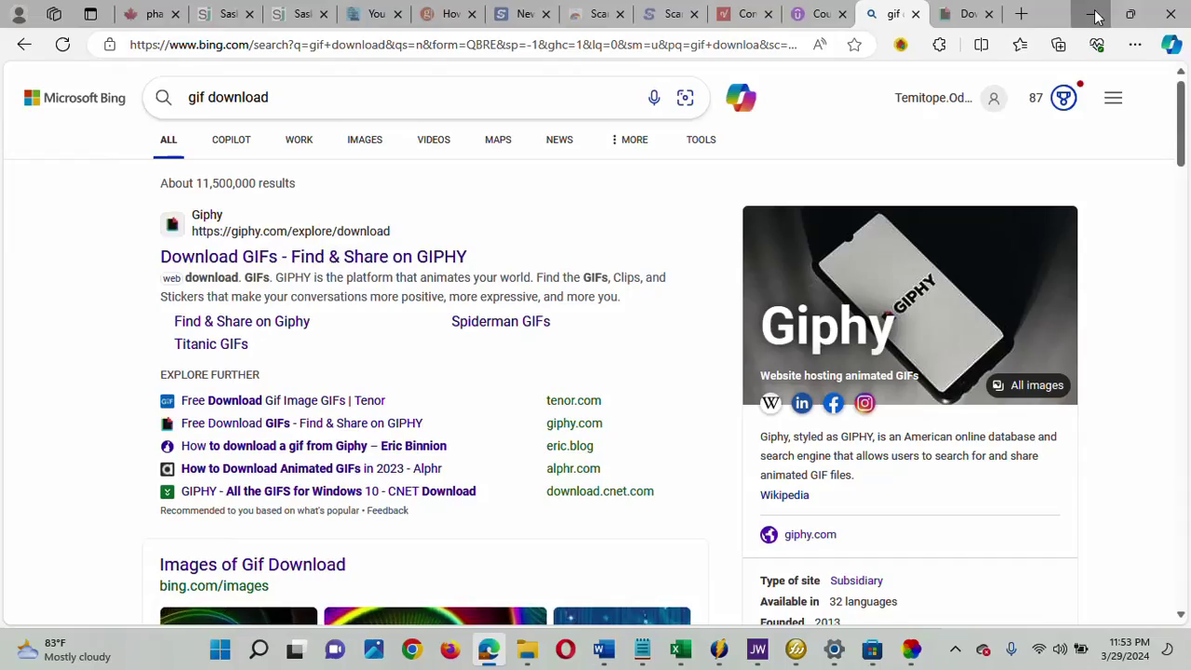
click(1094, 16)
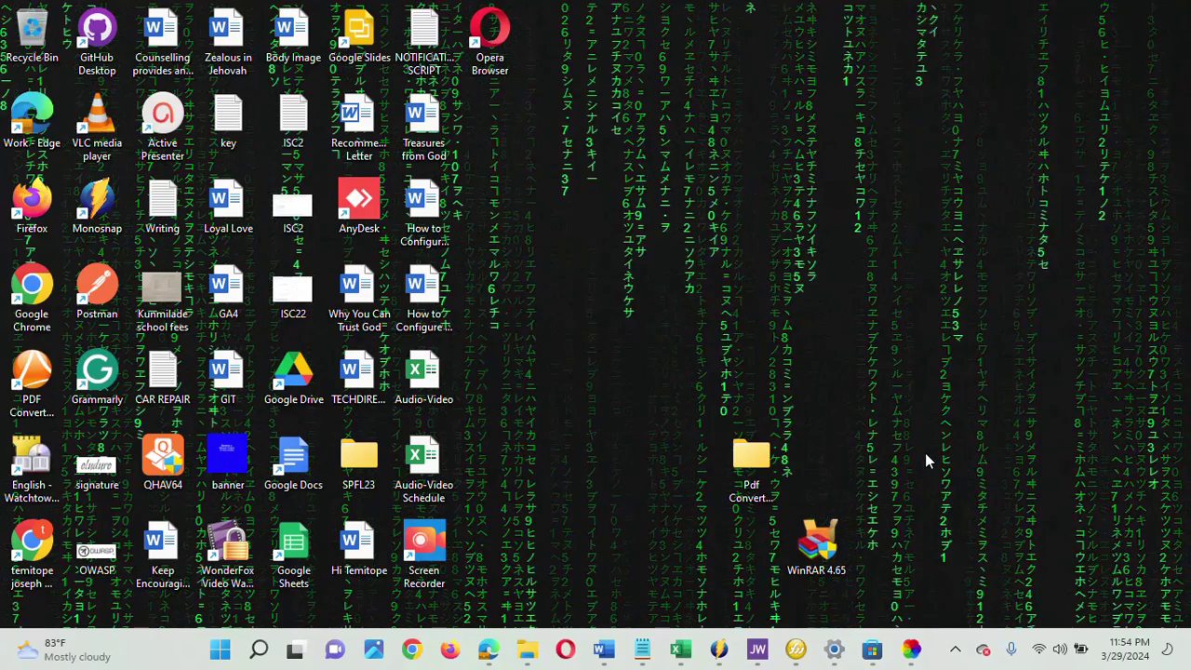
- Return to Lively Wallpaper, open Matrix Rain Customizable for editing and accept its existing title, description, author and website
click(909, 655)
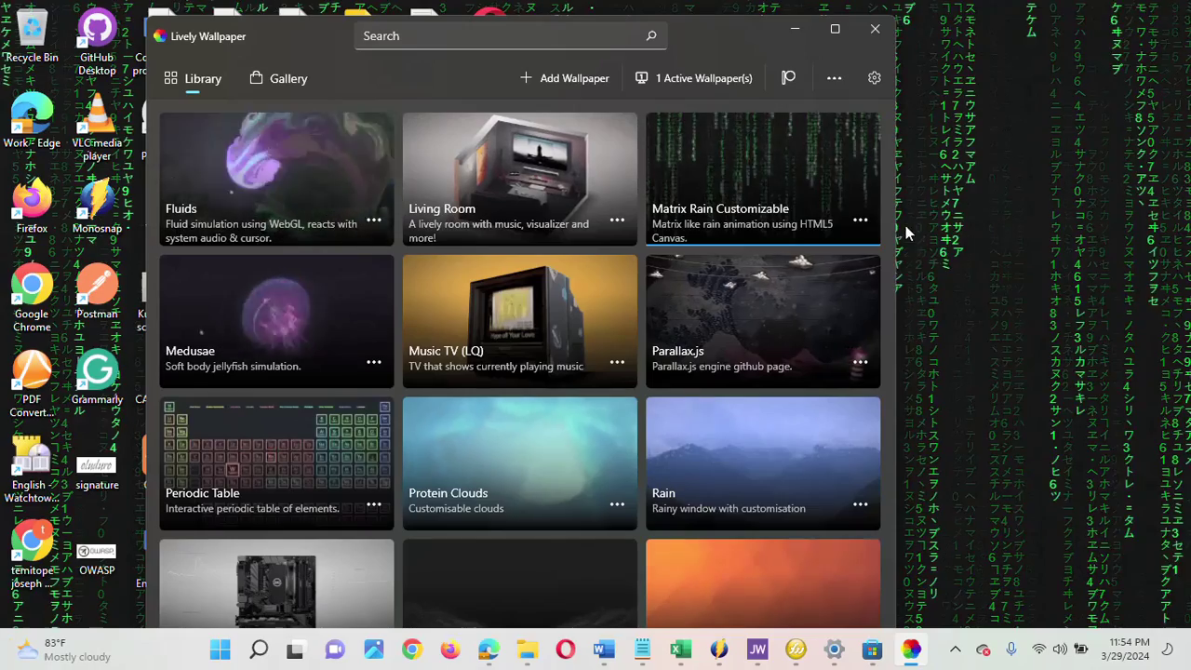
click(858, 218)
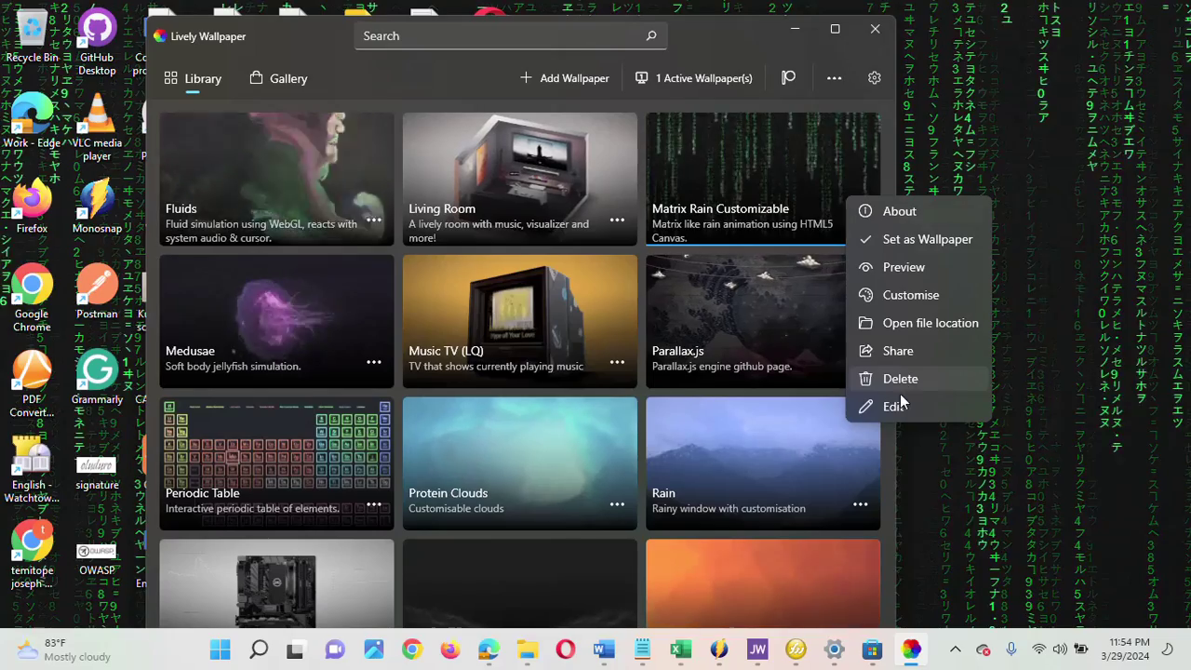
key(Escape)
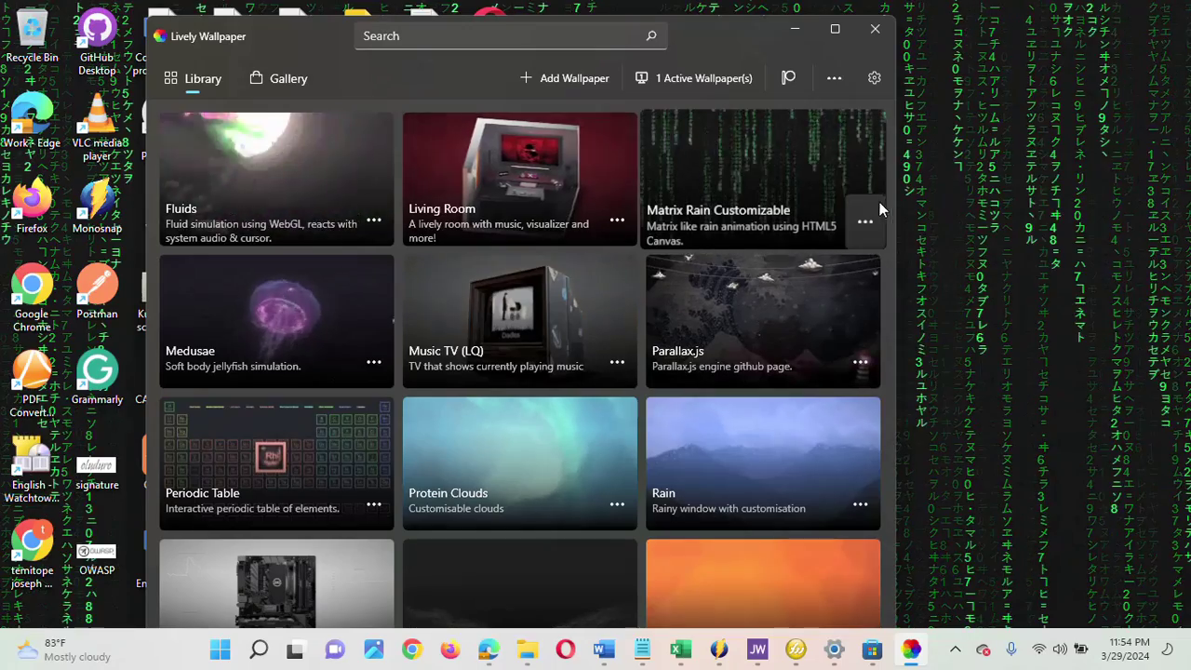
click(726, 177)
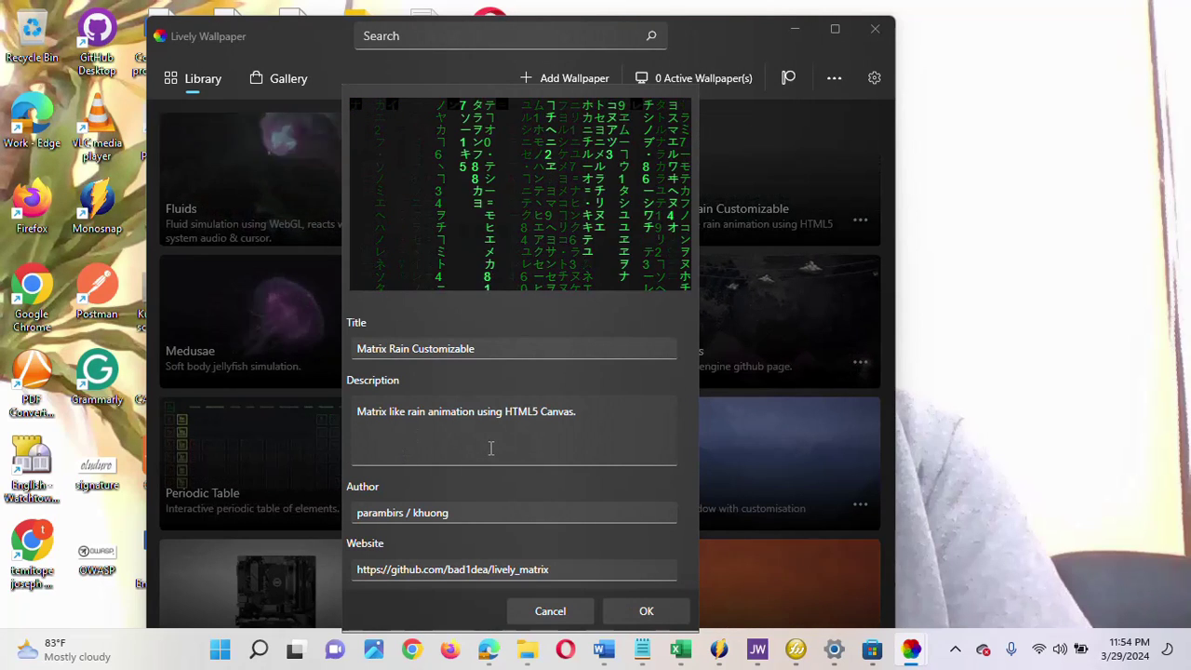
click(625, 608)
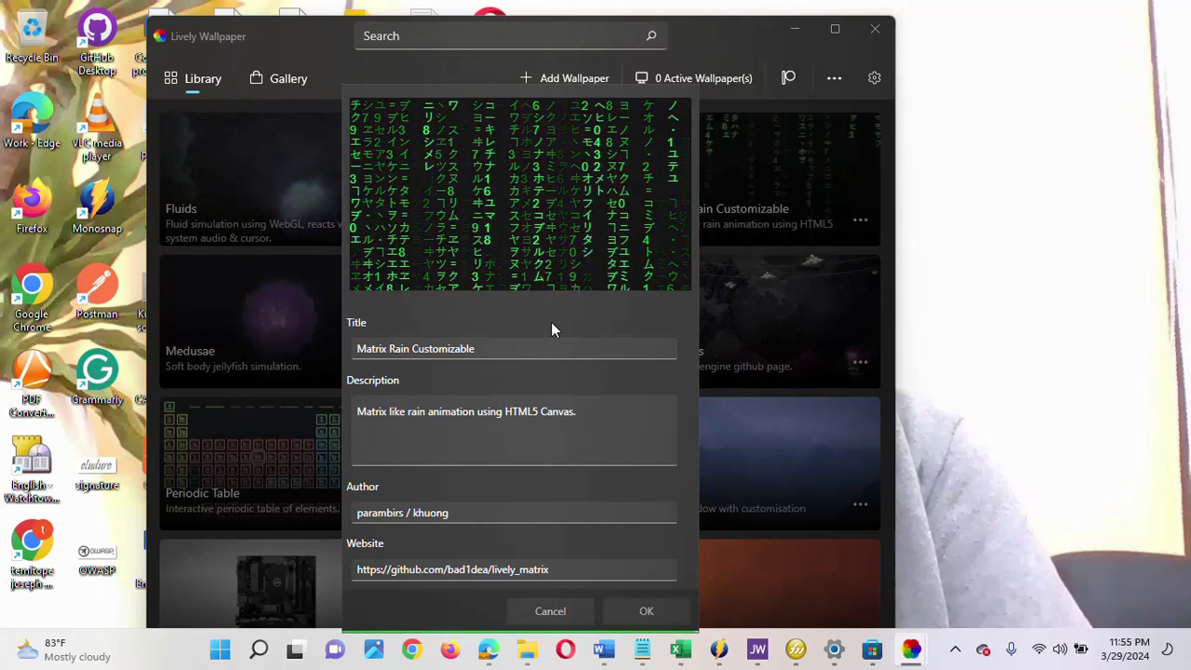
key(Escape)
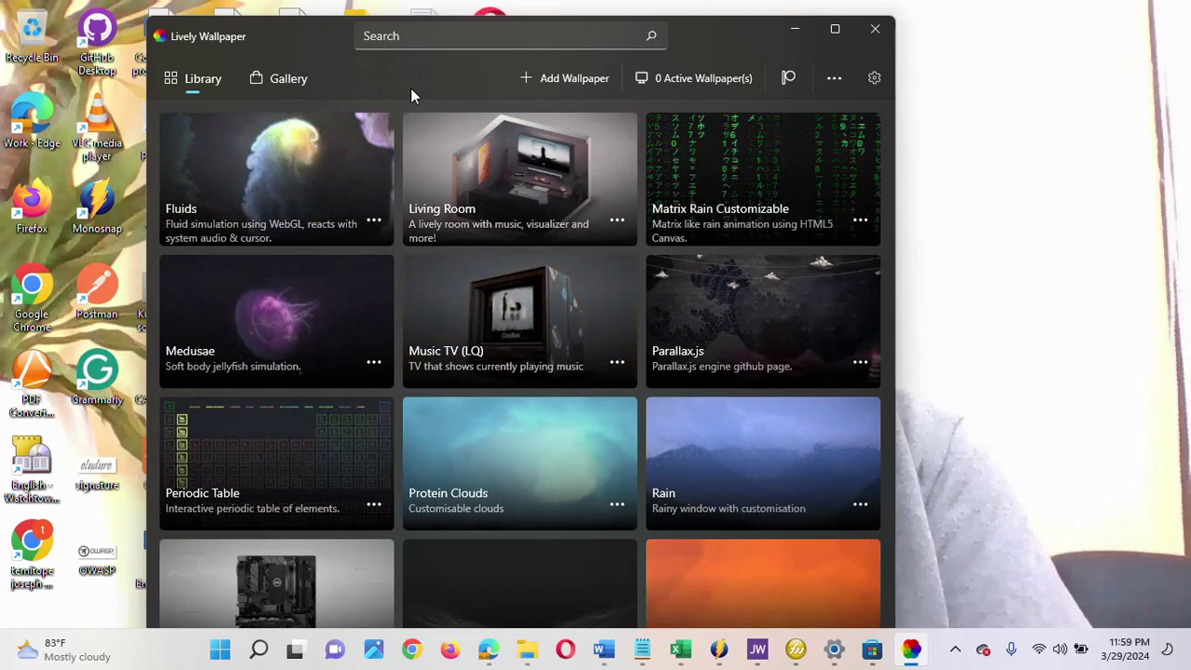
- Start adding a wallpaper in Lively Wallpaper and switch to the open GIPHY download page in Edge
click(560, 79)
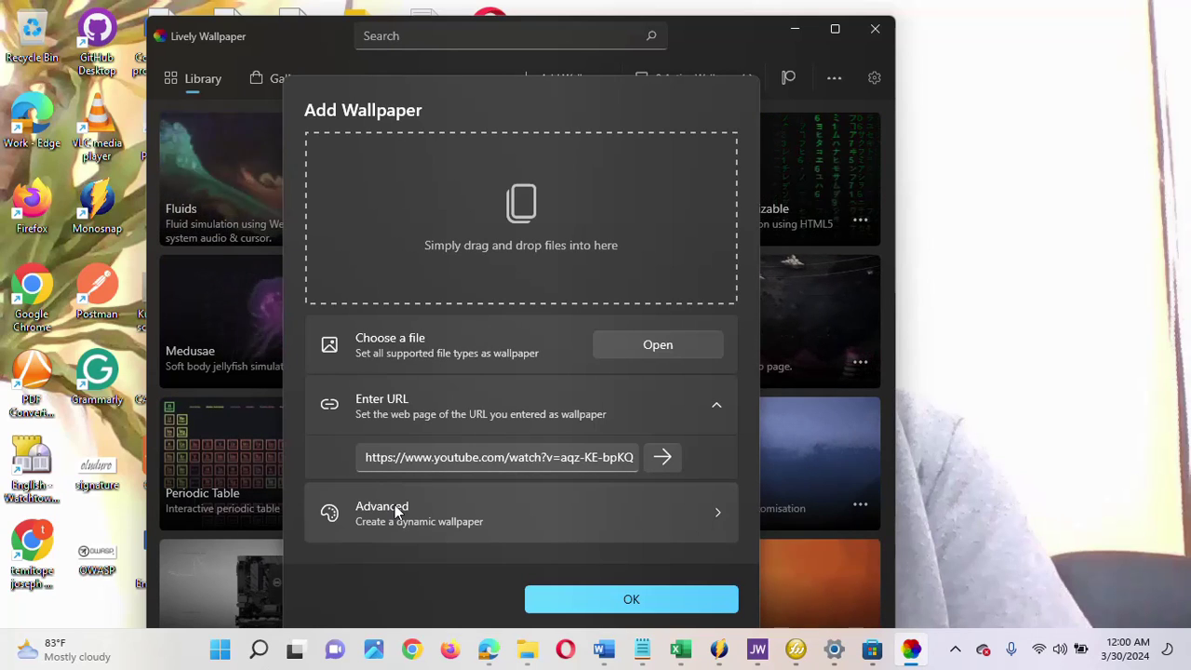
click(489, 651)
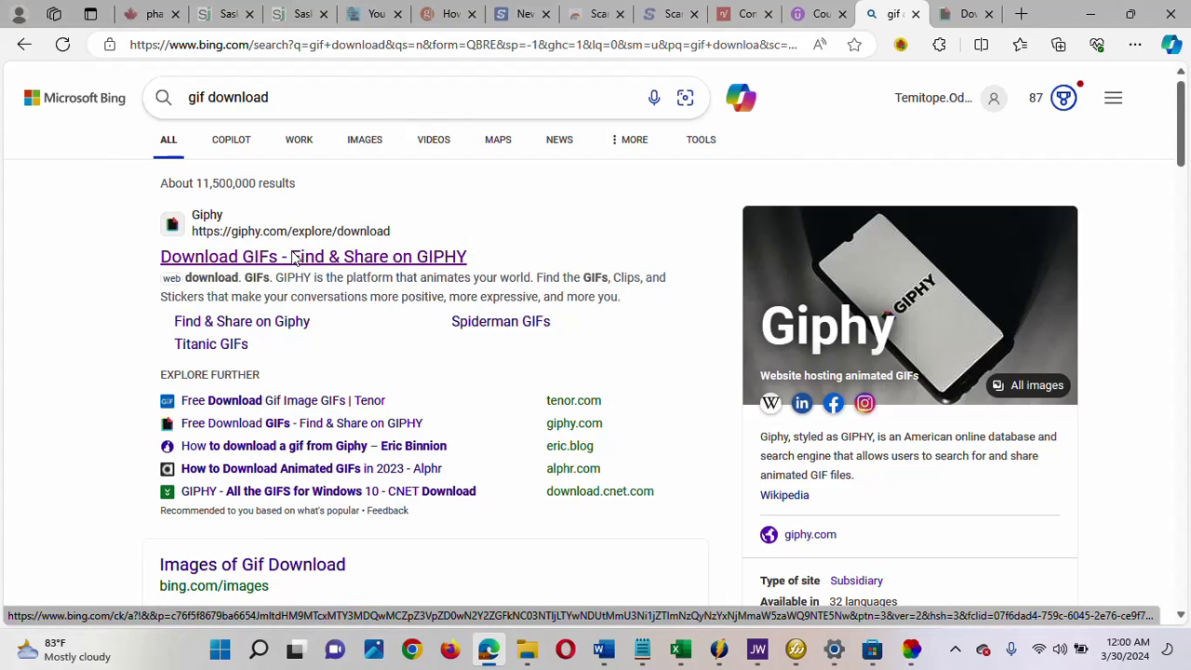
click(949, 10)
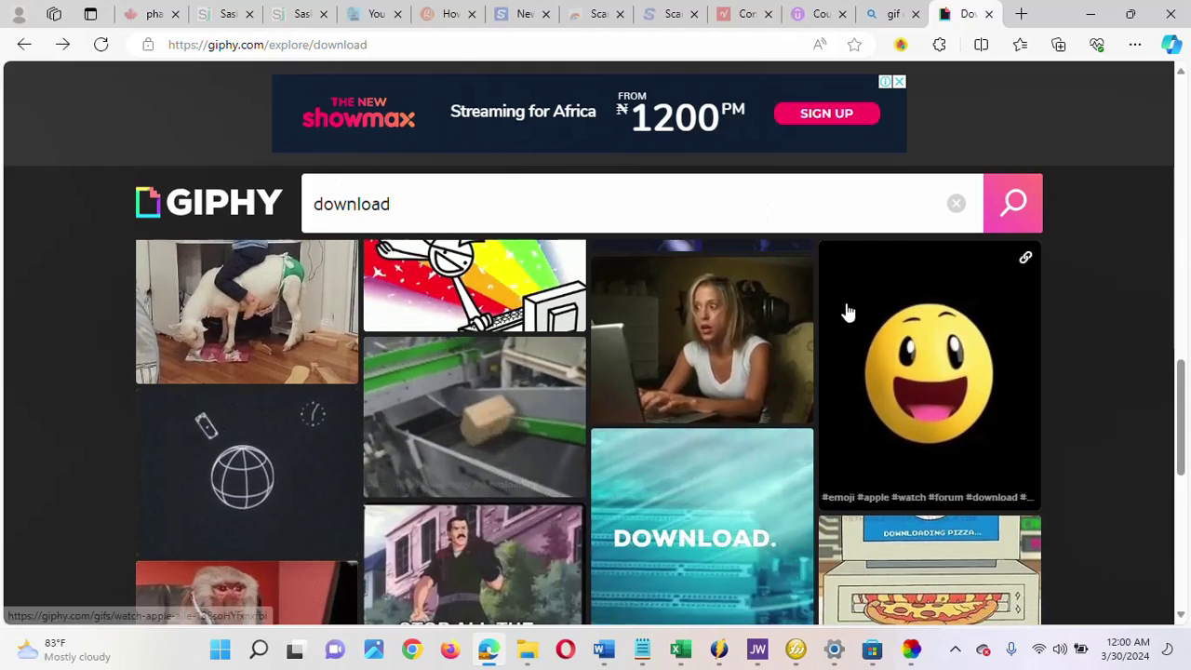
- Browse the GIPHY GIFs and copy the link of the one showing a child at a computer sitting on a goat
scroll(1188, 419, down, 4)
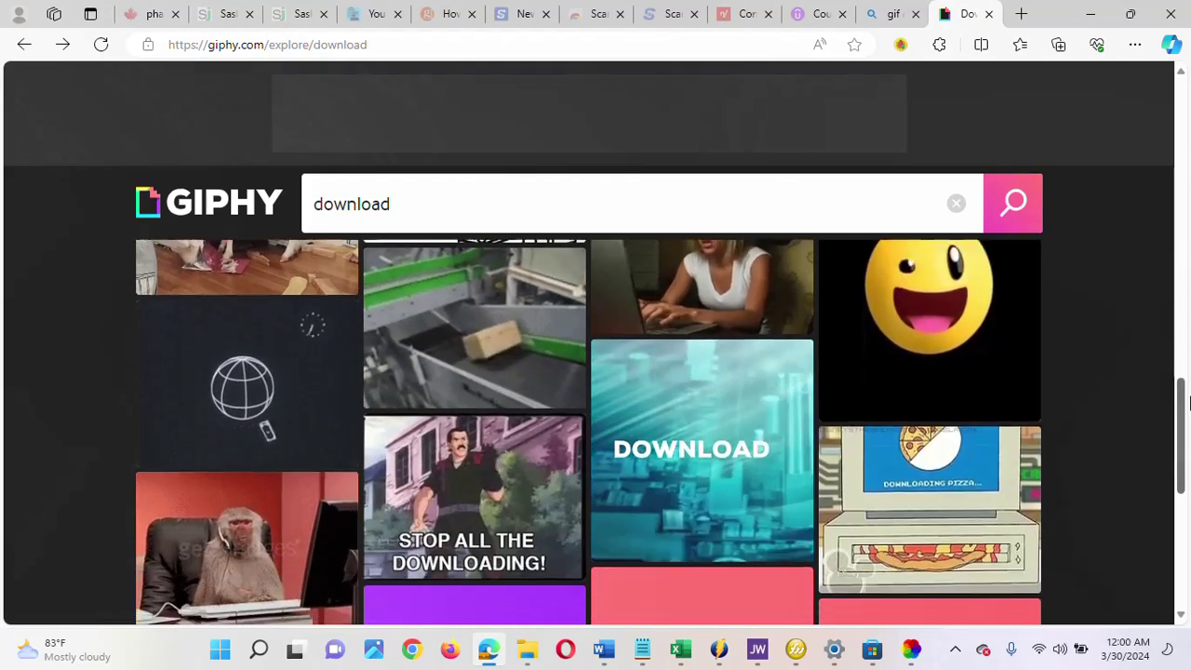
scroll(1188, 503, down, 3)
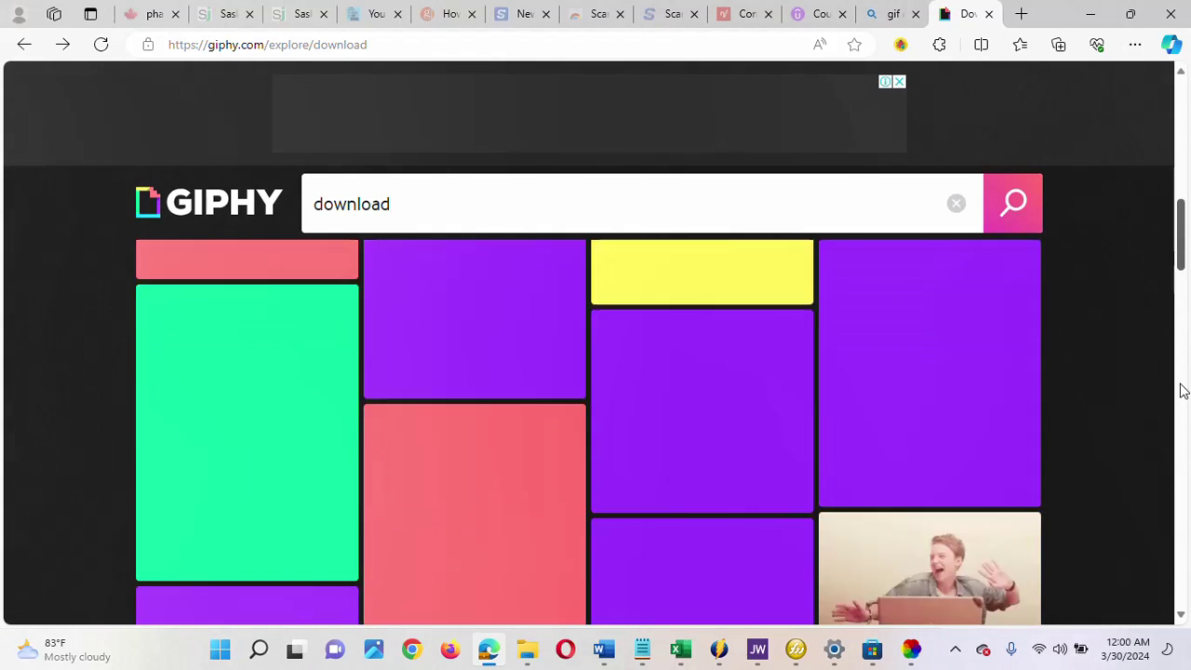
scroll(1176, 307, up, 3)
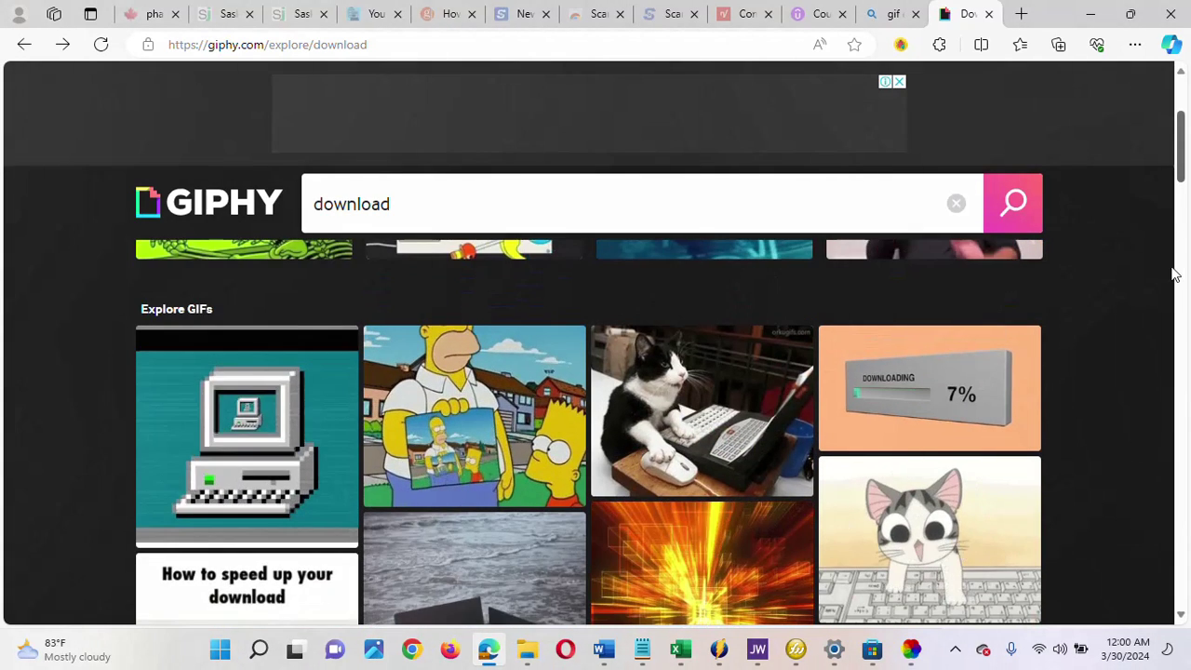
scroll(1174, 275, down, 4)
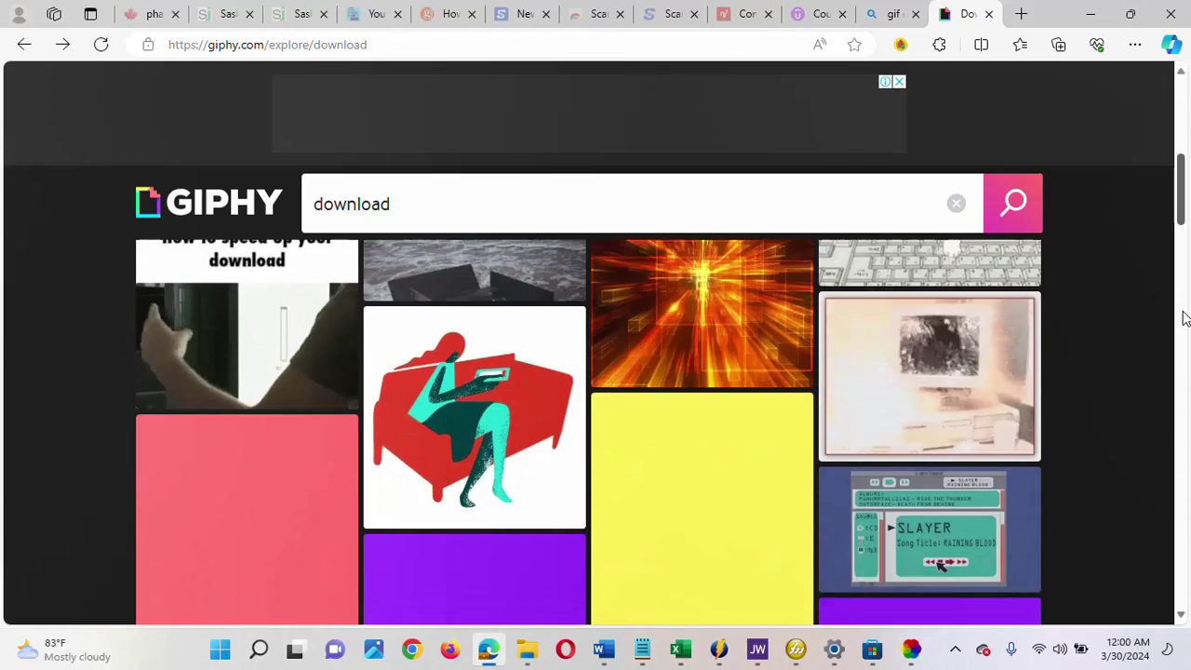
scroll(1177, 279, up, 5)
scroll(1167, 217, down, 3)
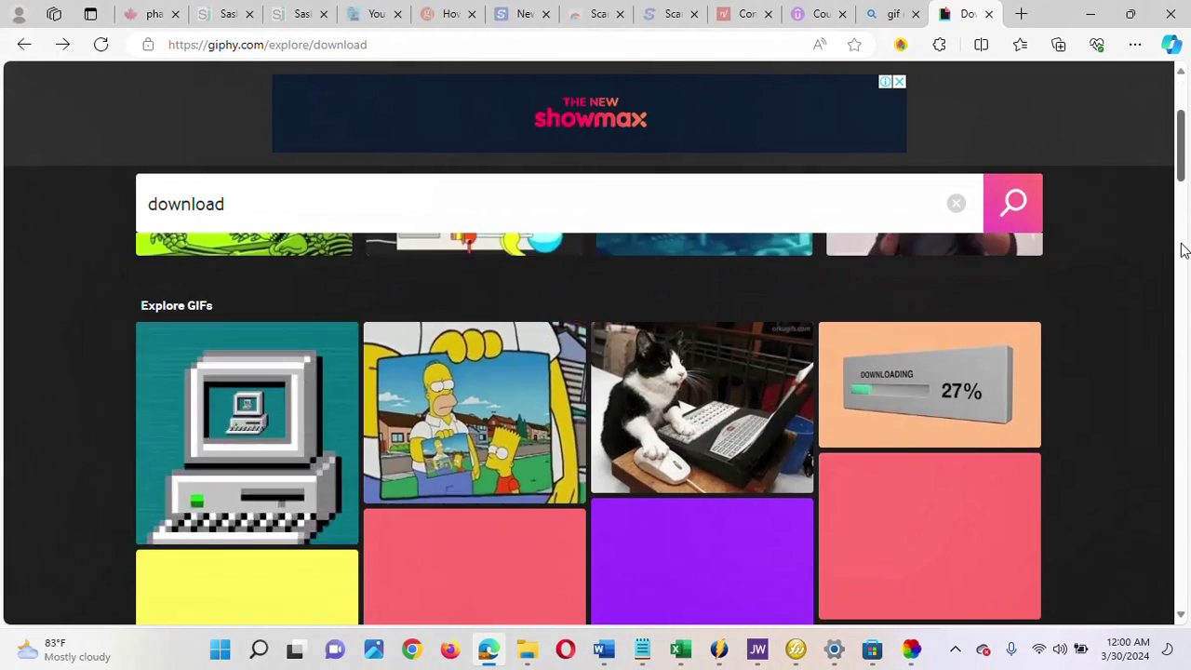
scroll(1180, 253, down, 5)
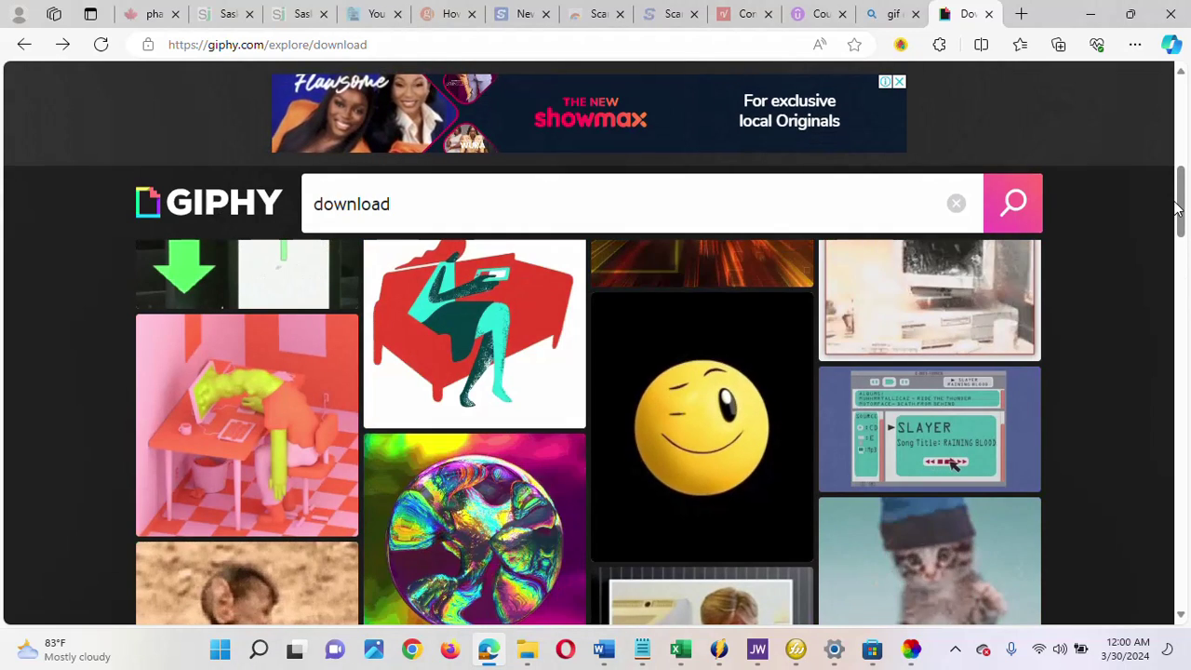
drag(1177, 203, 1186, 263)
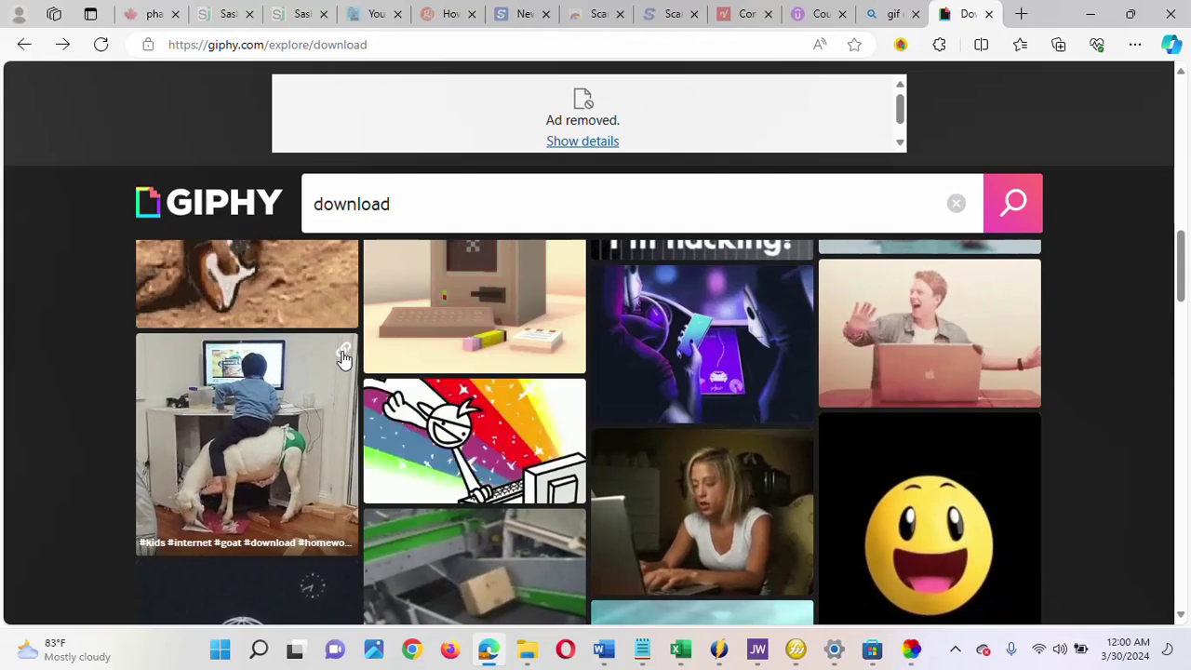
click(344, 357)
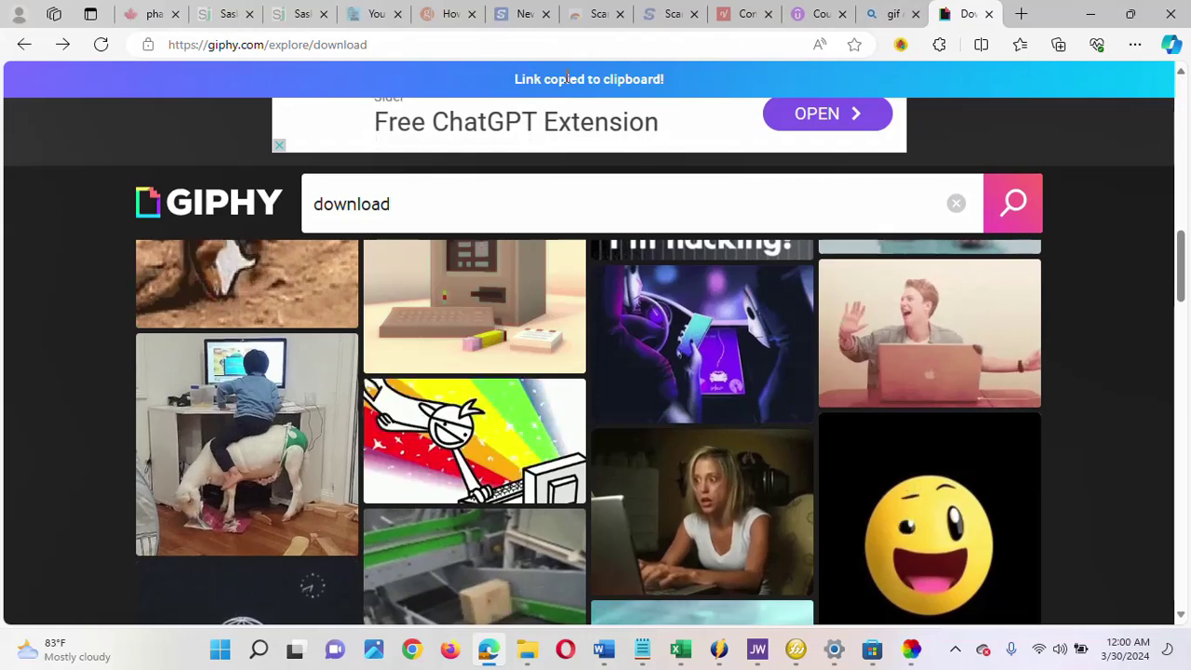
mouse_move(710, 511)
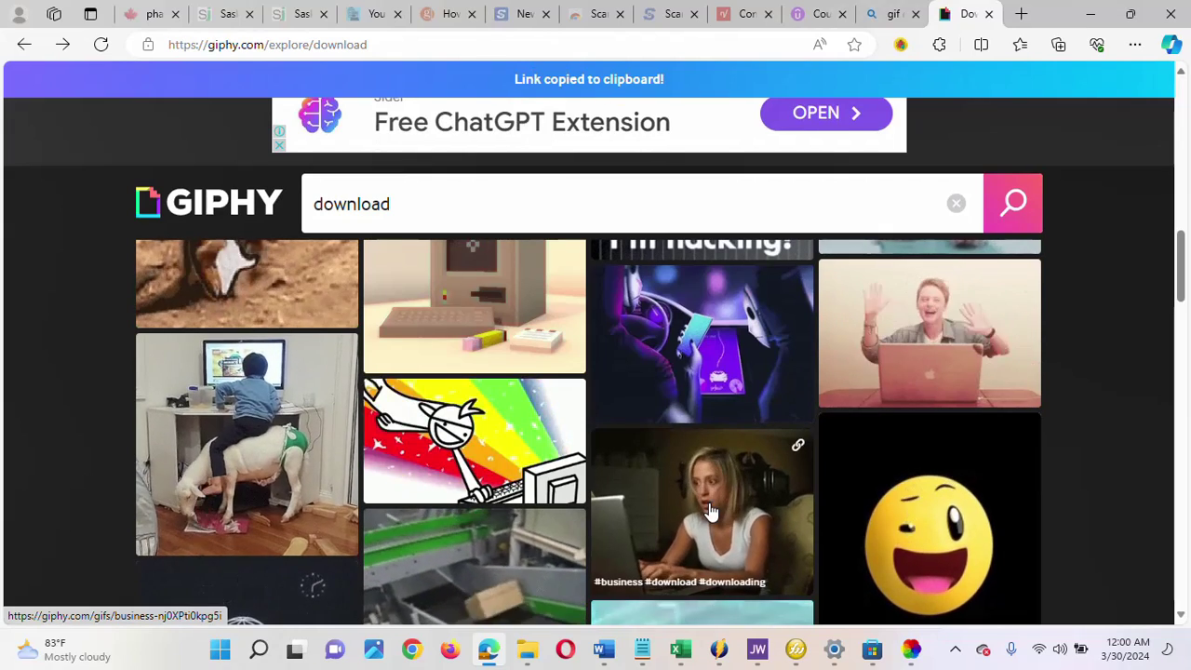
mouse_move(873, 656)
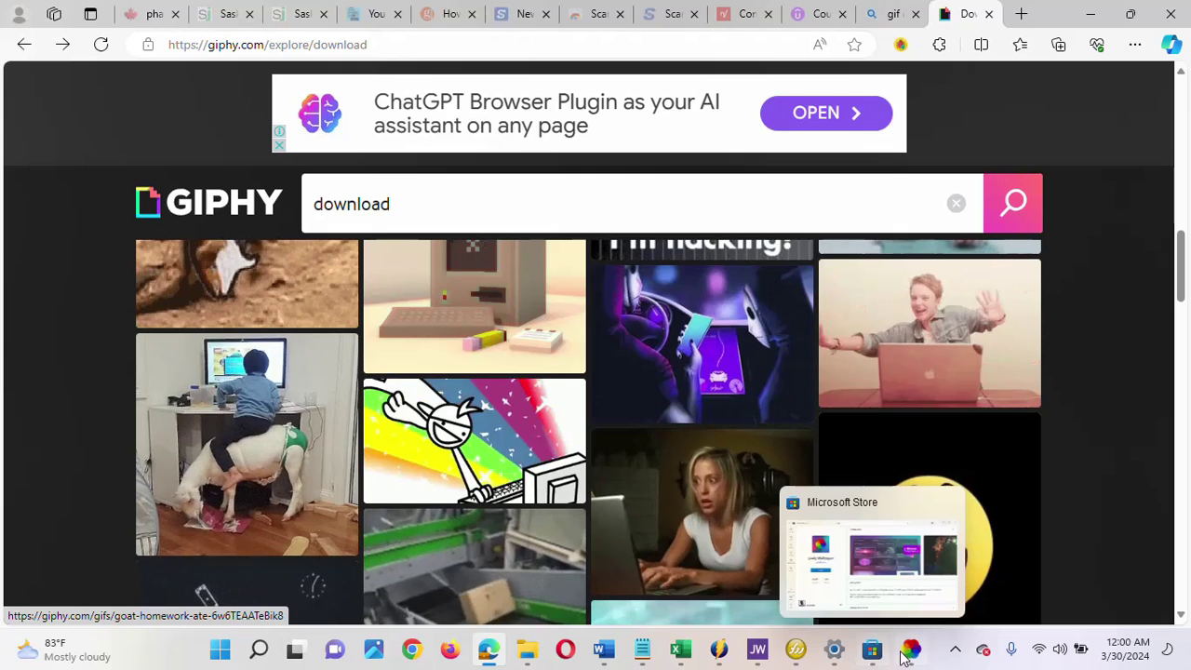
- Return to Lively Wallpaper, replace the YouTube address with the copied GIPHY link as the wallpaper URL, and submit it
click(911, 651)
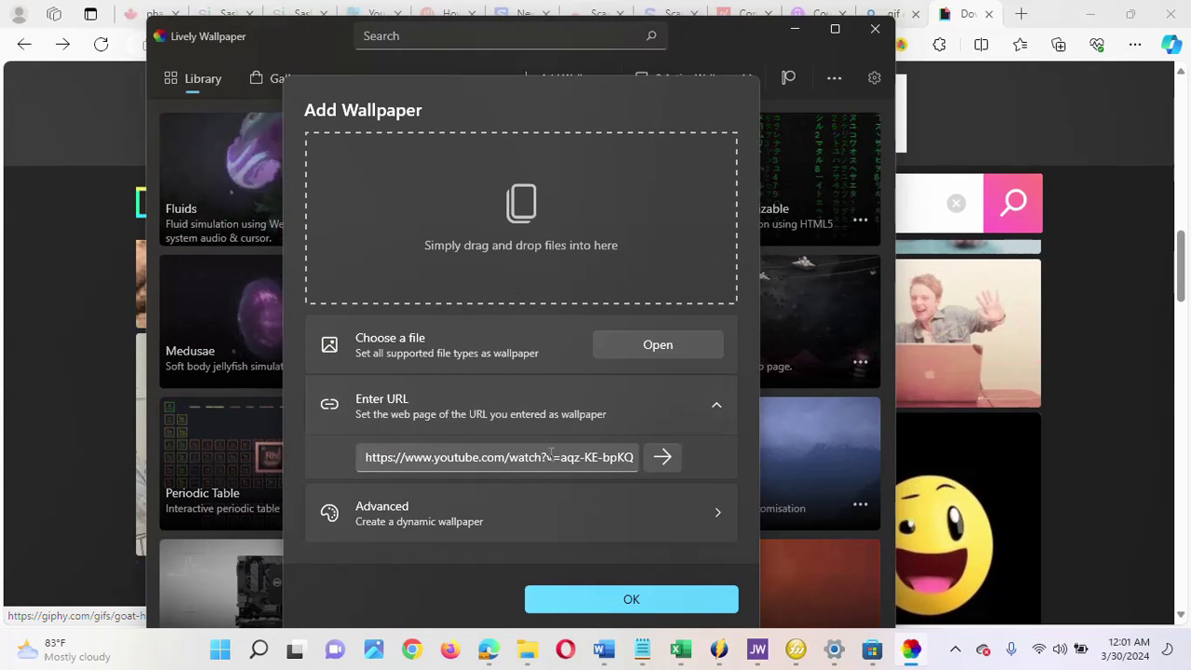
click(481, 457)
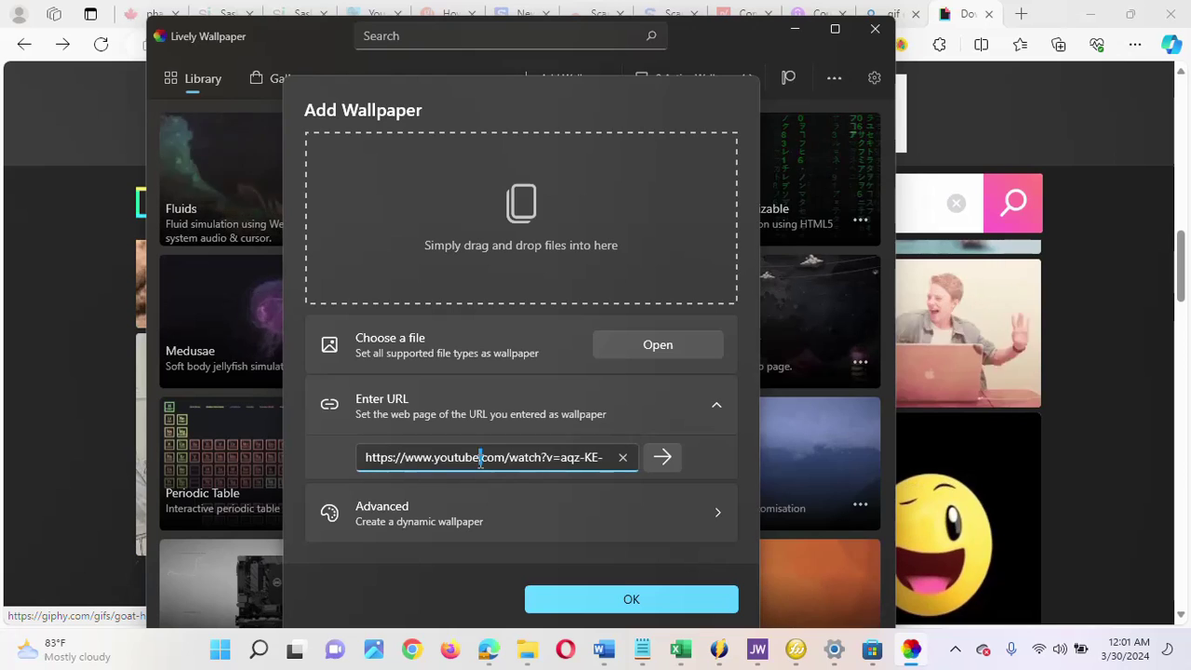
key(BackSpace)
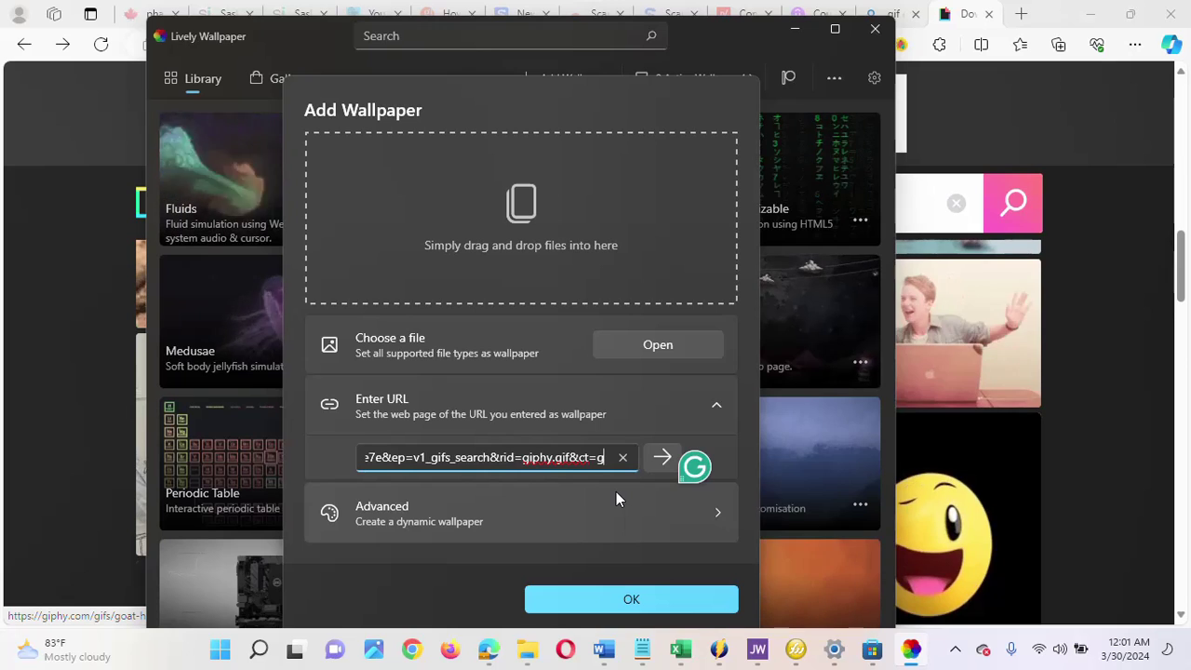
key(ctrl+a)
key(BackSpace)
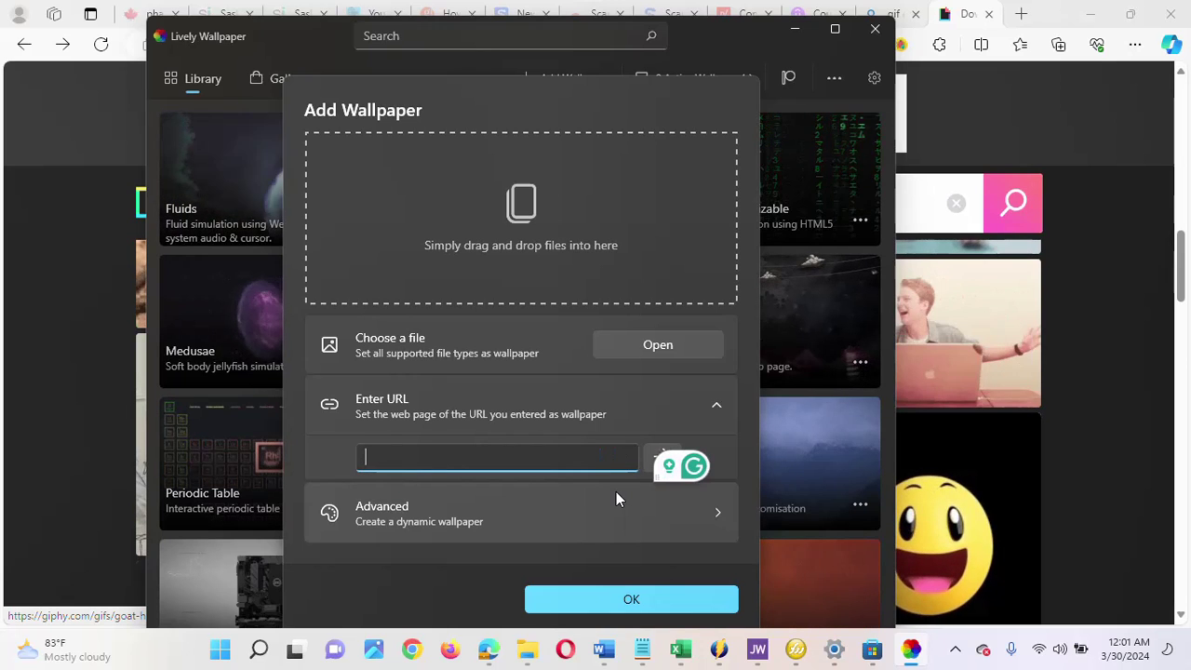
key(ctrl+v)
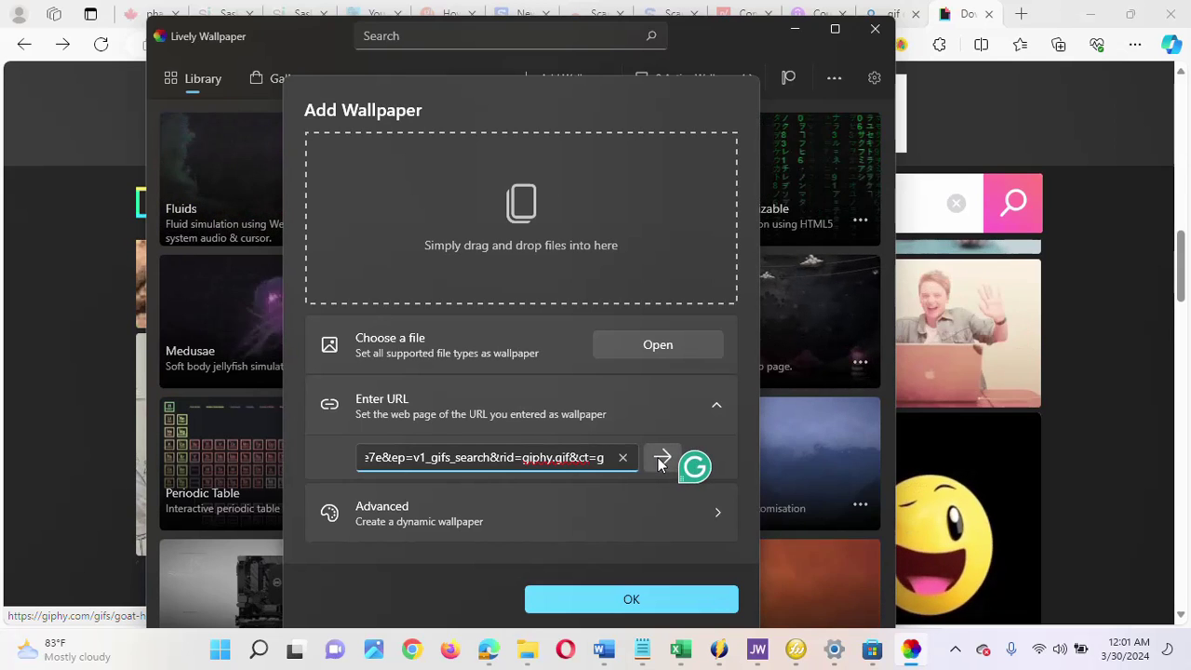
click(661, 459)
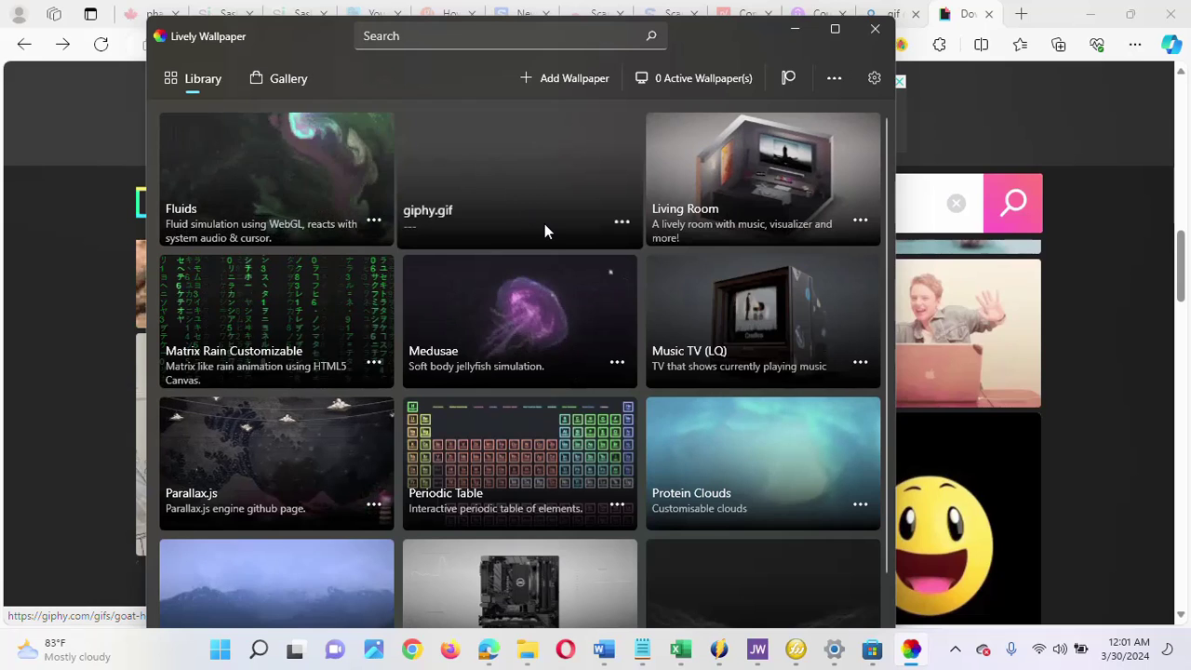
- Accept the existing title and website for the giphy.gif wallpaper and set it as the desktop wallpaper
click(516, 172)
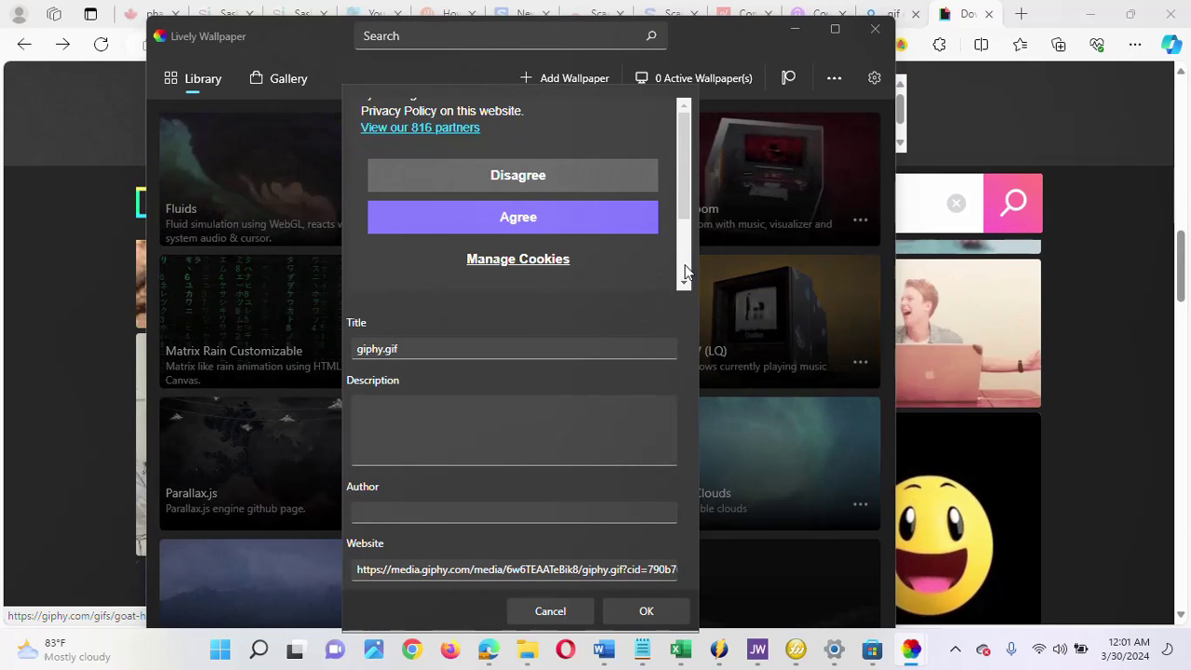
scroll(674, 155, up, 5)
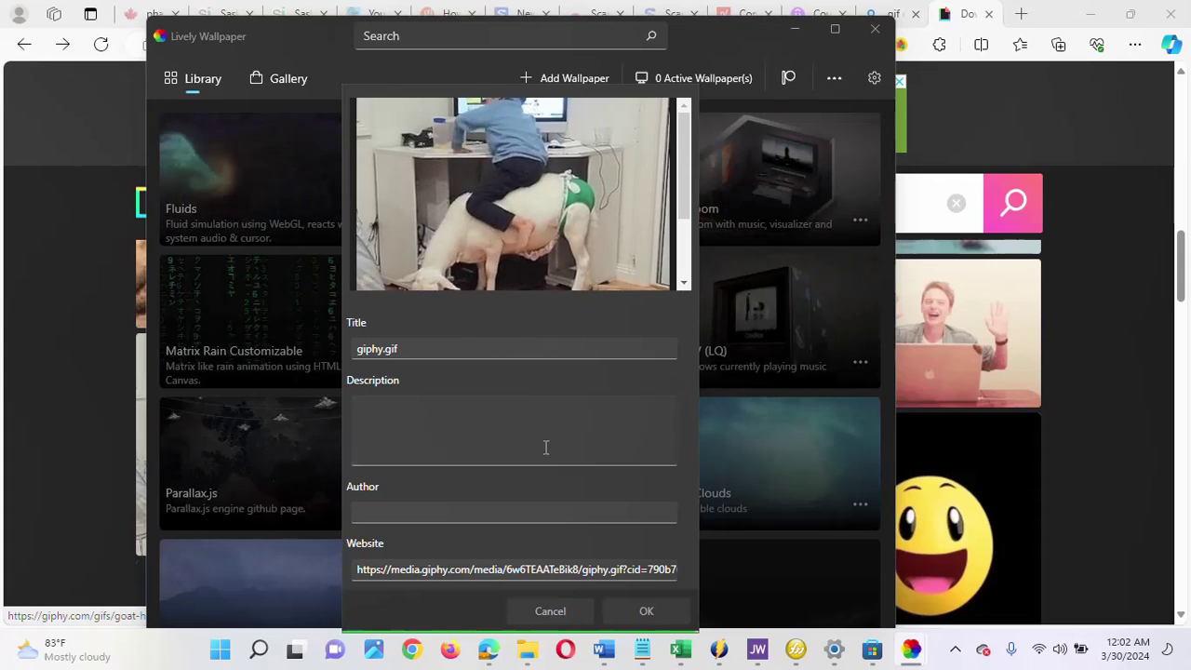
key(Return)
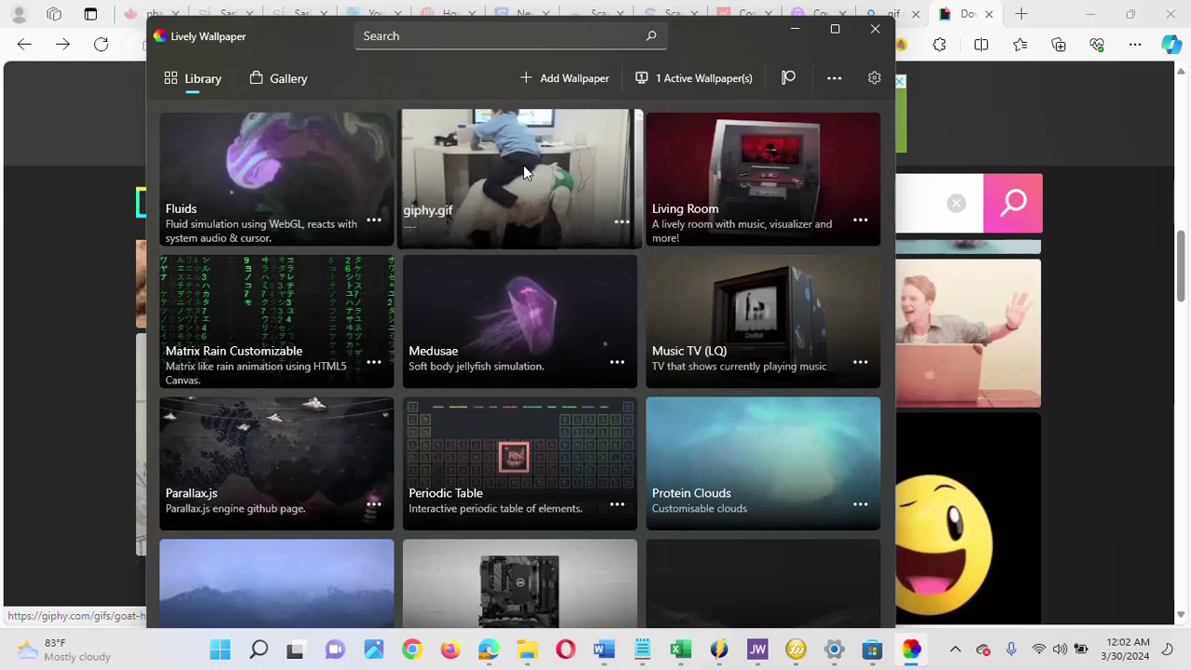
click(533, 171)
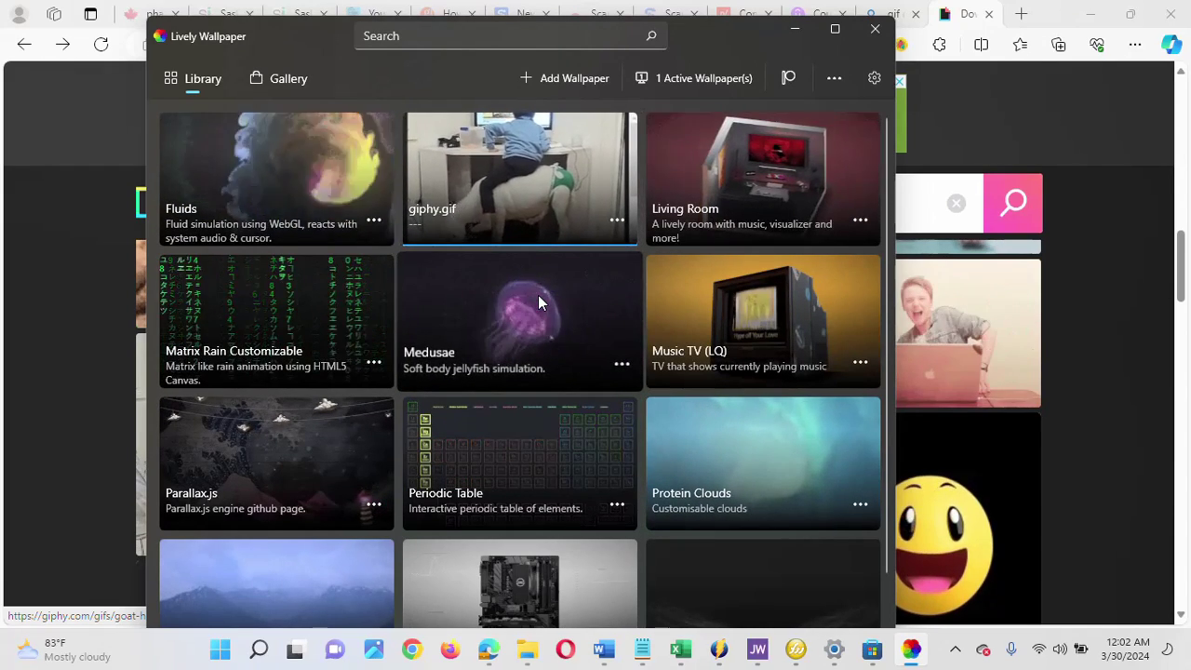
- Minimize Lively Wallpaper and Edge to view the giphy.gif wallpaper on the desktop
click(796, 32)
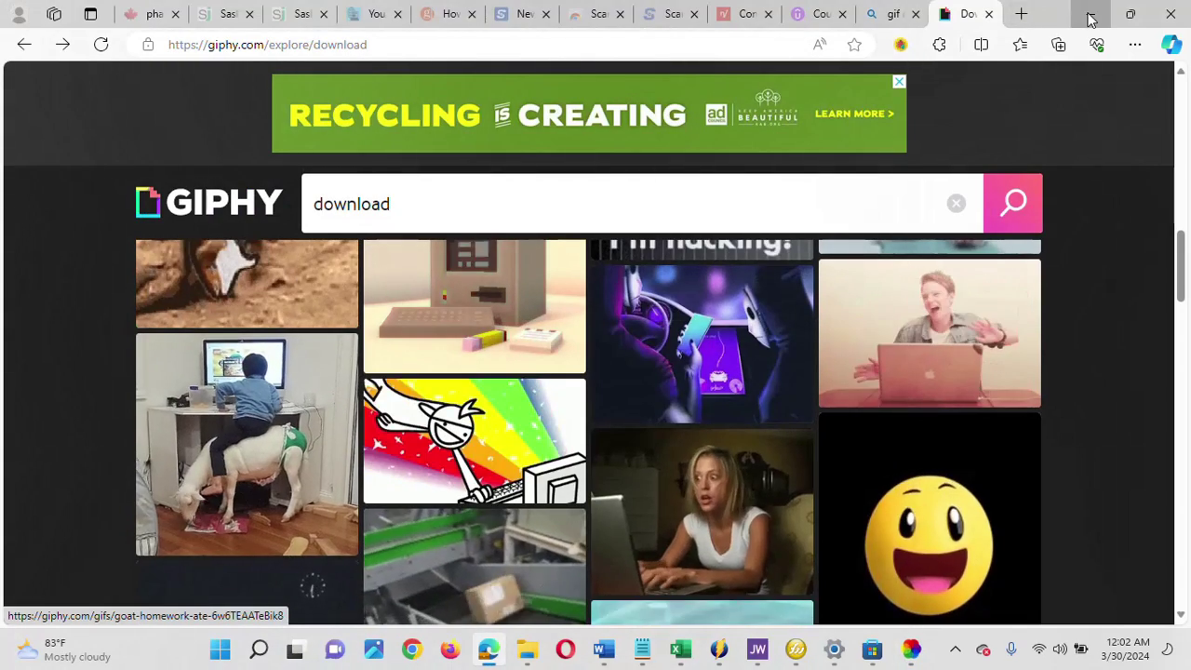
click(1091, 16)
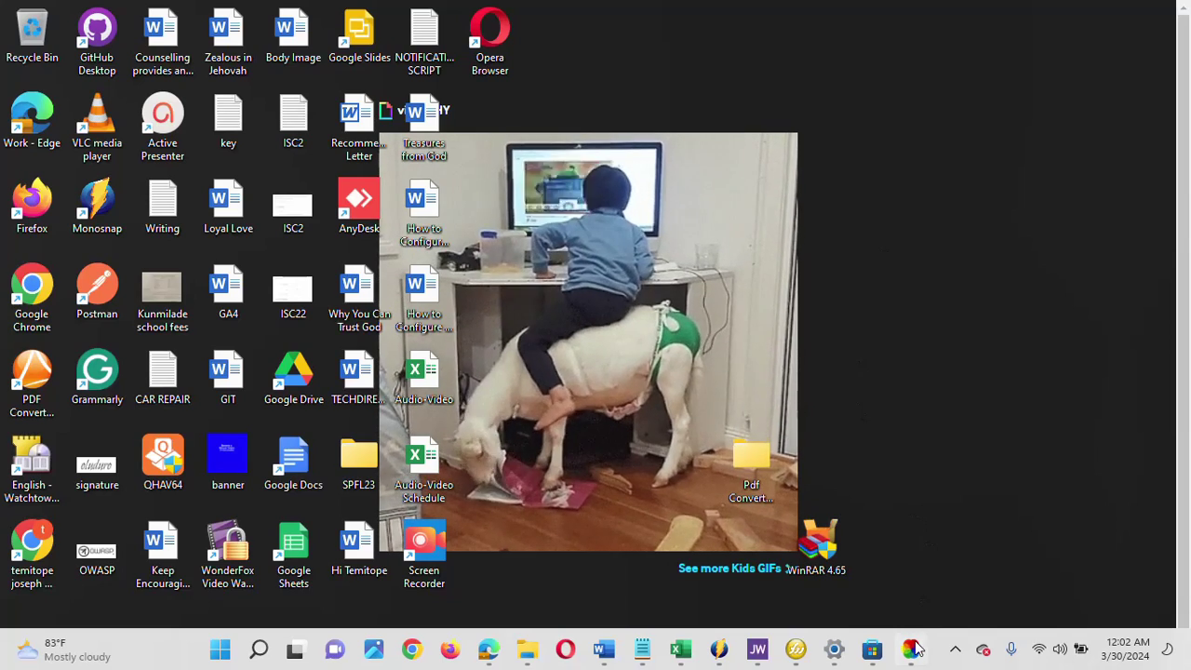
- Bring Lively Wallpaper back up and show the hidden system tray icons
mouse_move(911, 649)
click(907, 513)
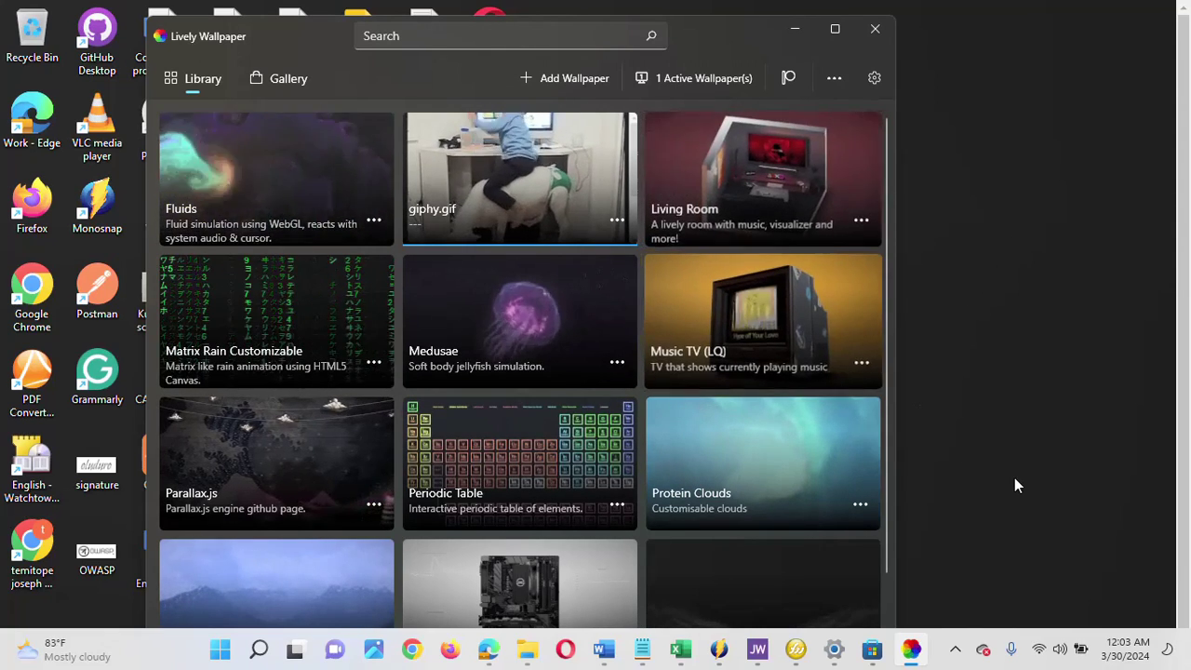
click(954, 661)
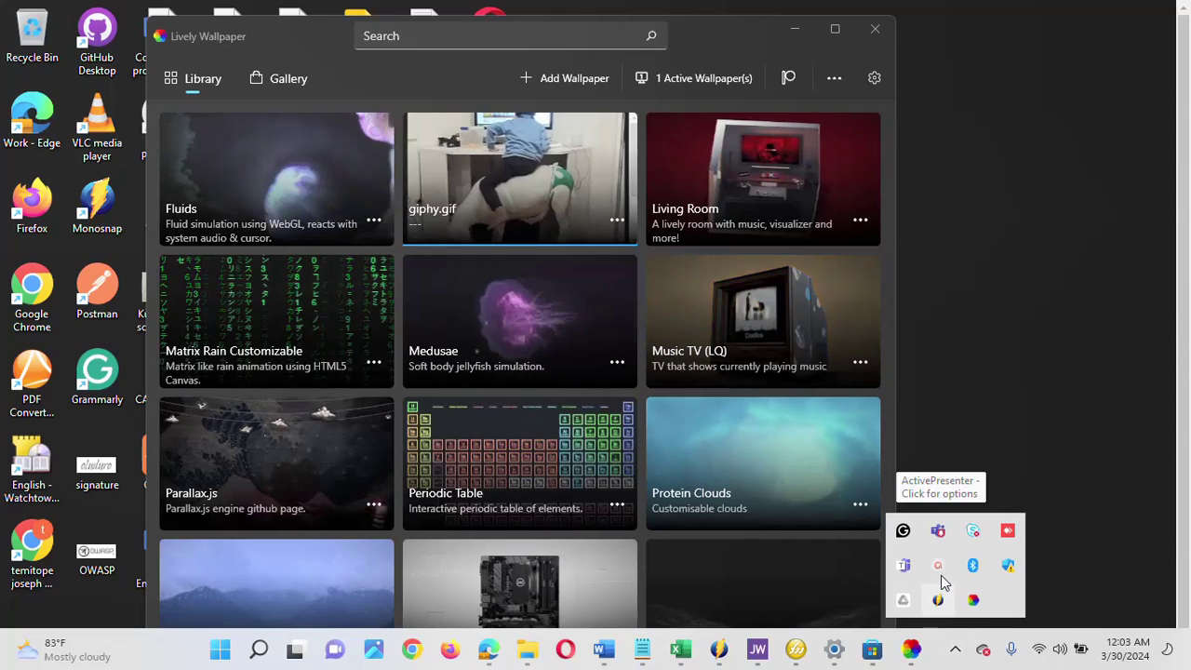